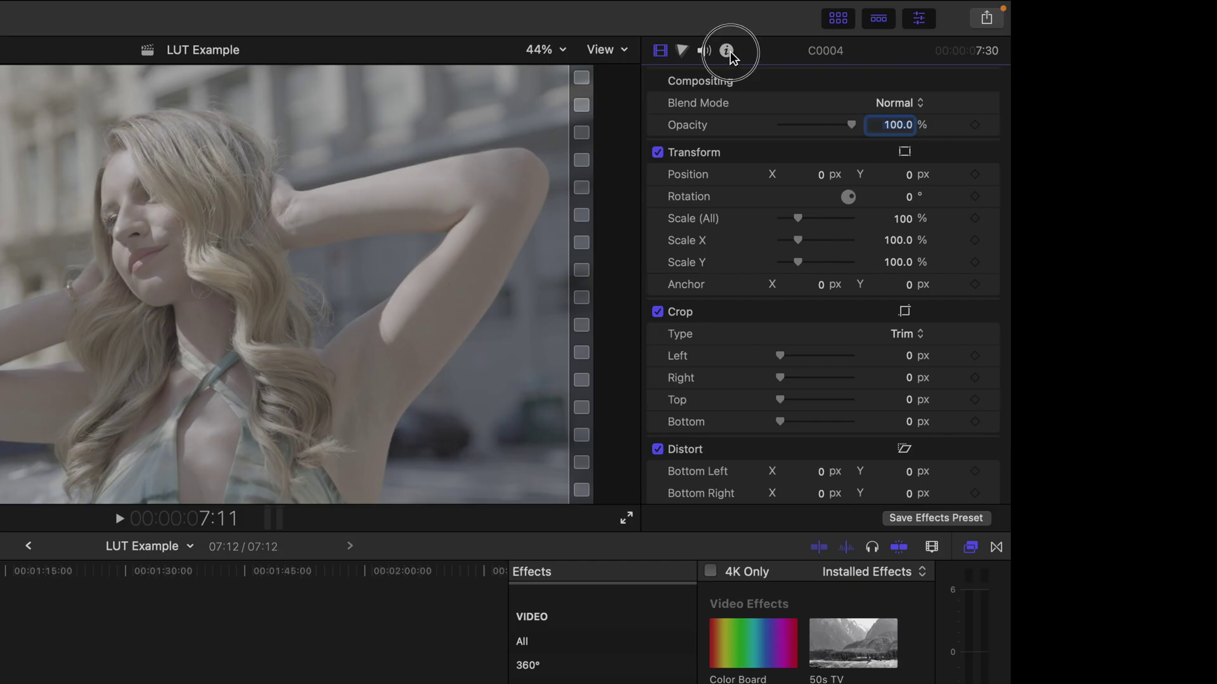
Step: Show clip C0004's Extended metadata in the Info inspector and choose to add a custom camera LUT
{"action": "left_click", "coordinate": [726, 51]}
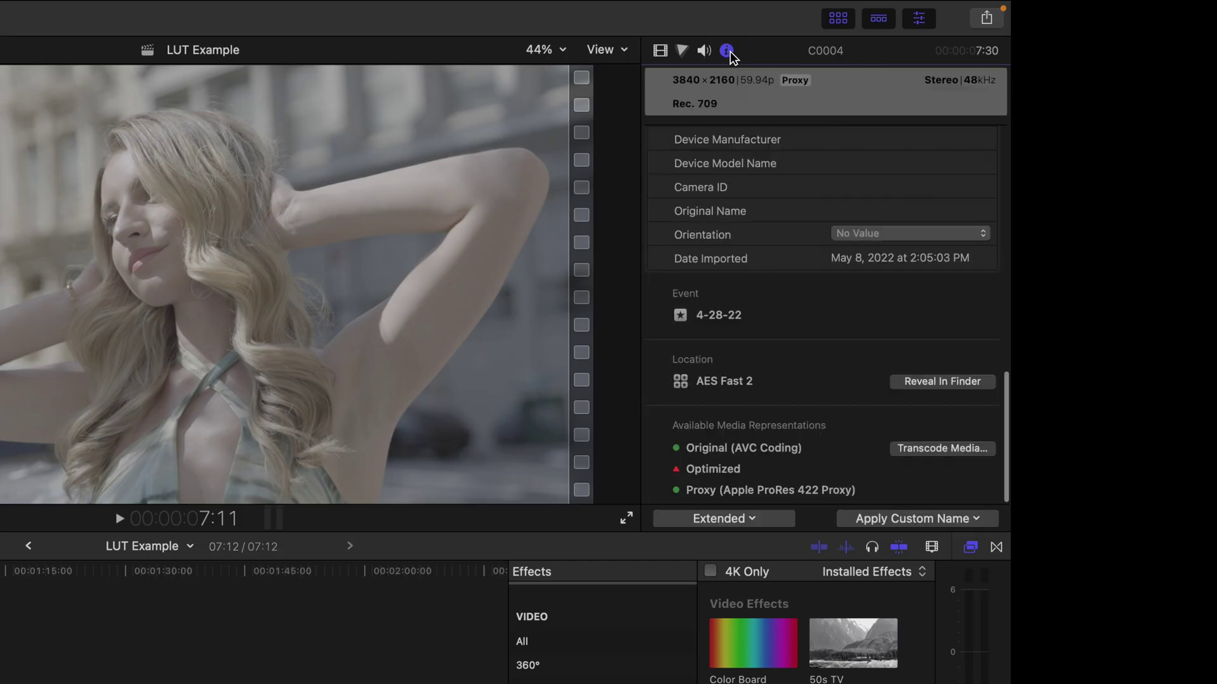
{"action": "scroll", "coordinate": [755, 239], "scroll_direction": "up", "scroll_amount": 10}
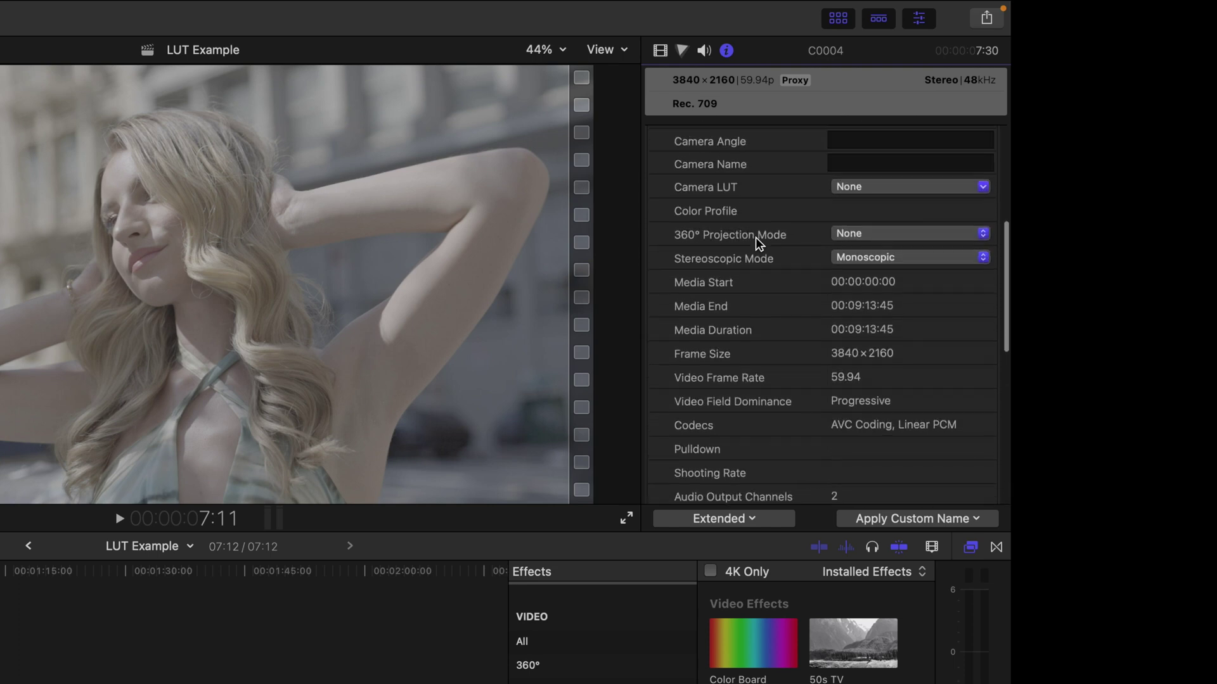
{"action": "scroll", "coordinate": [744, 263], "scroll_direction": "up", "scroll_amount": 3}
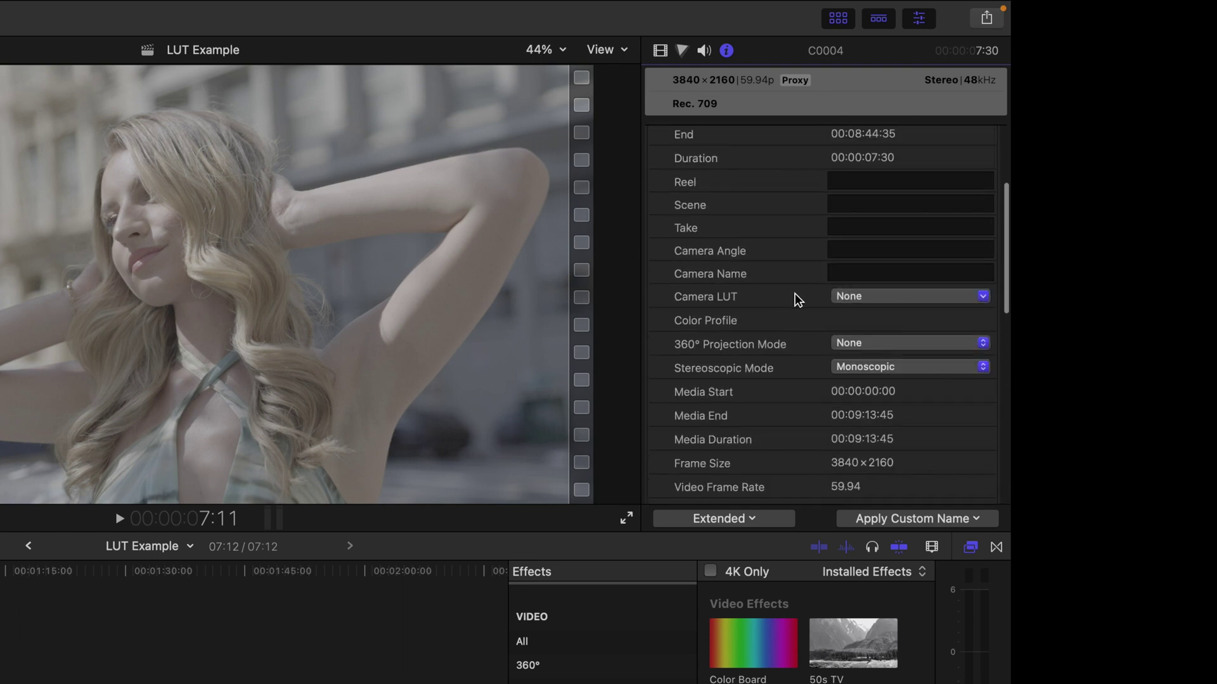
{"action": "left_click", "coordinate": [744, 523]}
{"action": "left_click", "coordinate": [726, 598]}
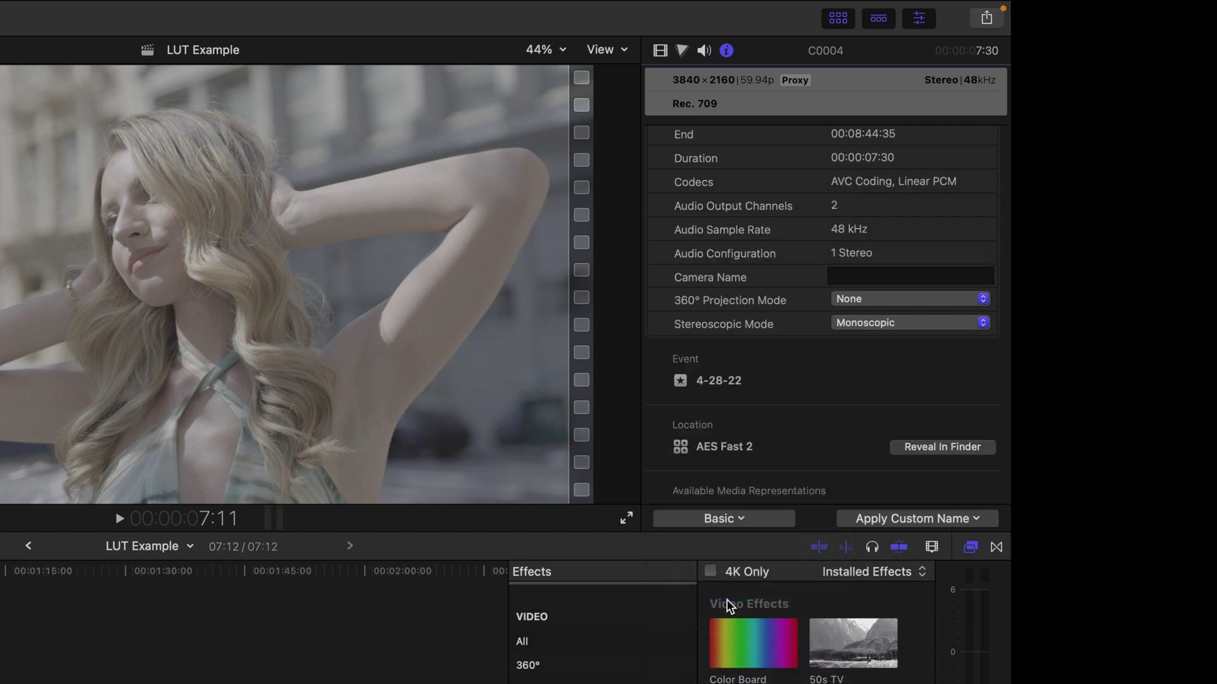
{"action": "scroll", "coordinate": [782, 279], "scroll_direction": "up", "scroll_amount": 5}
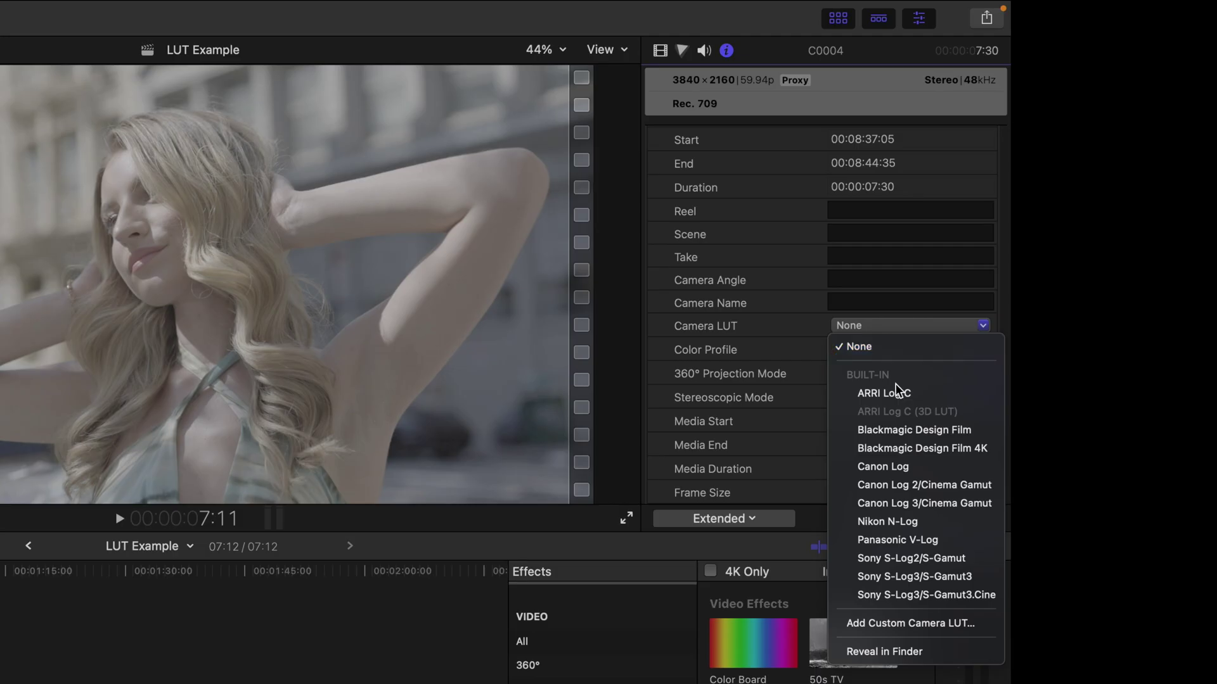
{"action": "left_click", "coordinate": [900, 617]}
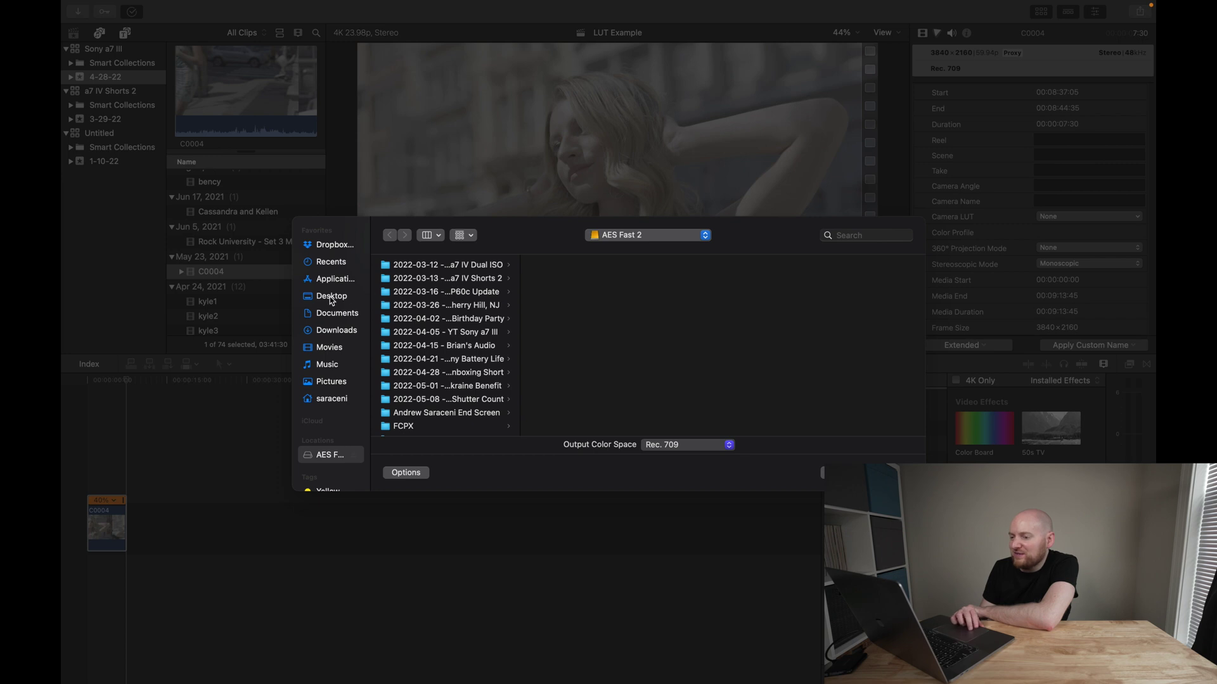
Step: Apply SLog3 to s709.cube from the Desktop LUTs s709 folder as C0004's custom camera LUT
{"action": "left_click", "coordinate": [330, 296]}
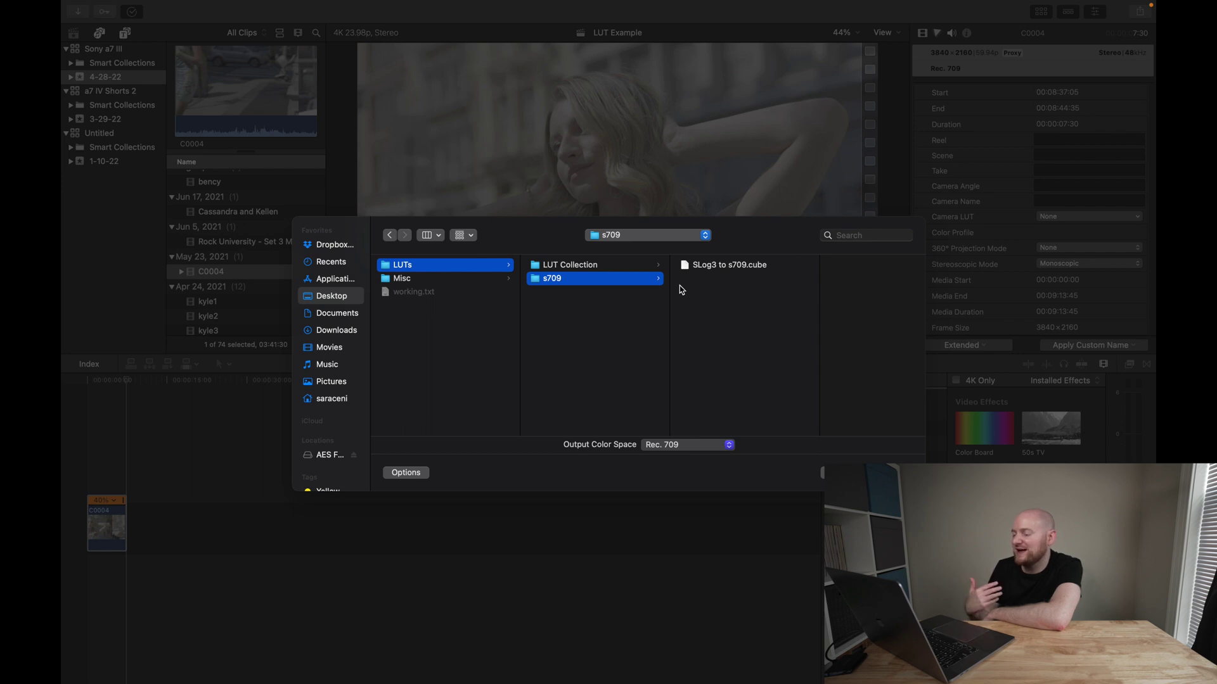
{"action": "left_click", "coordinate": [729, 265]}
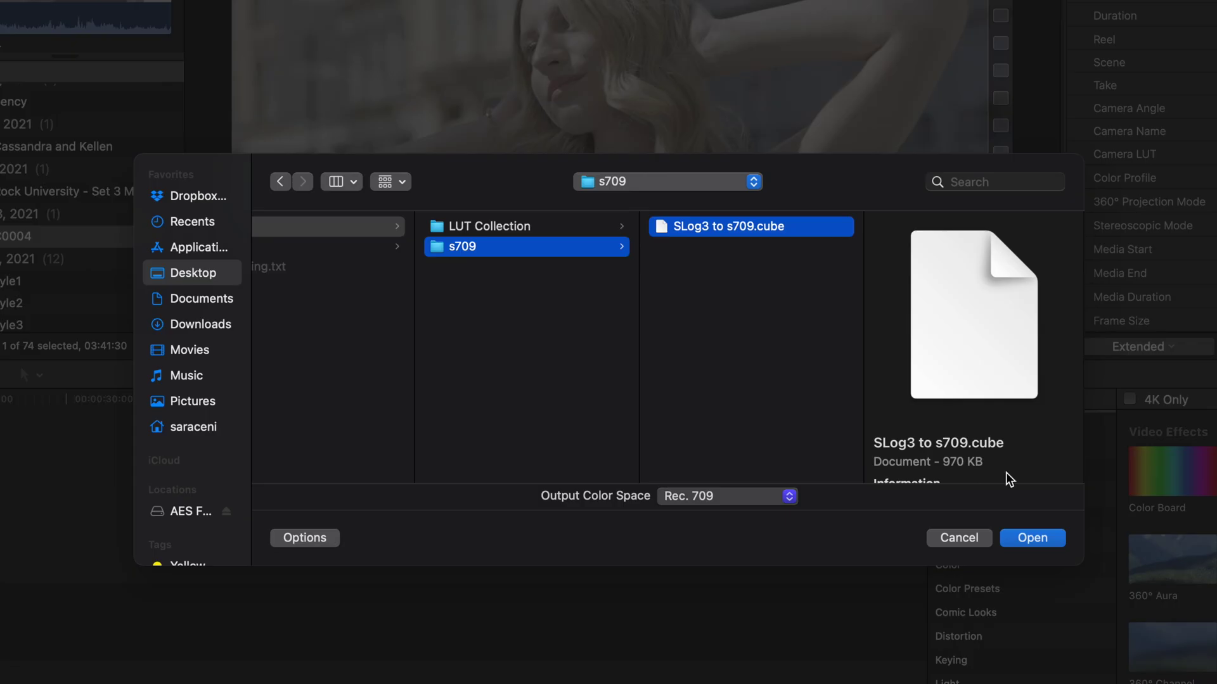
{"action": "left_click", "coordinate": [1028, 544]}
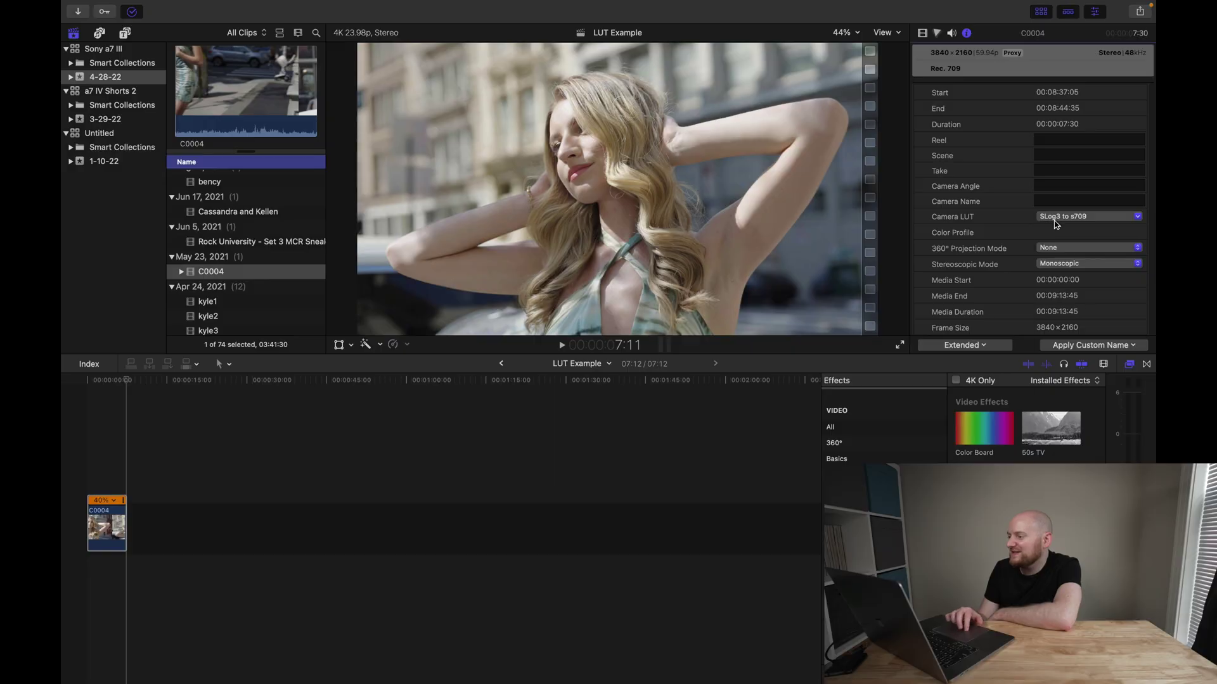
{"action": "left_click", "coordinate": [1055, 217]}
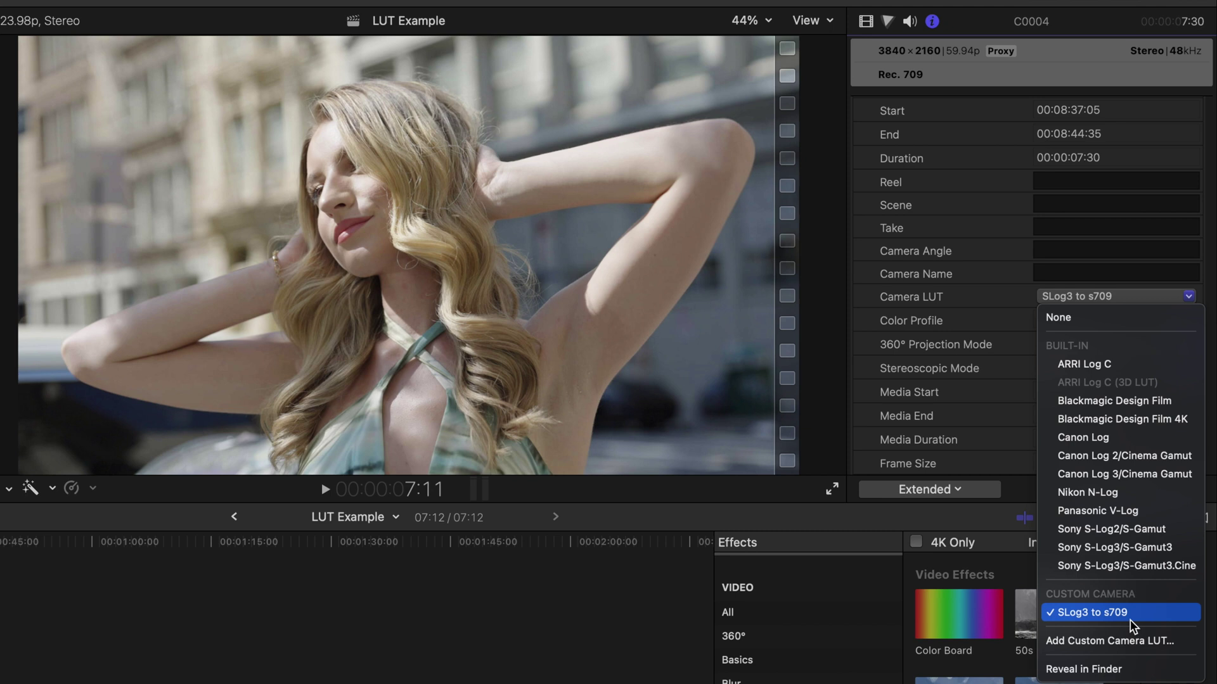
{"action": "left_click", "coordinate": [1083, 318]}
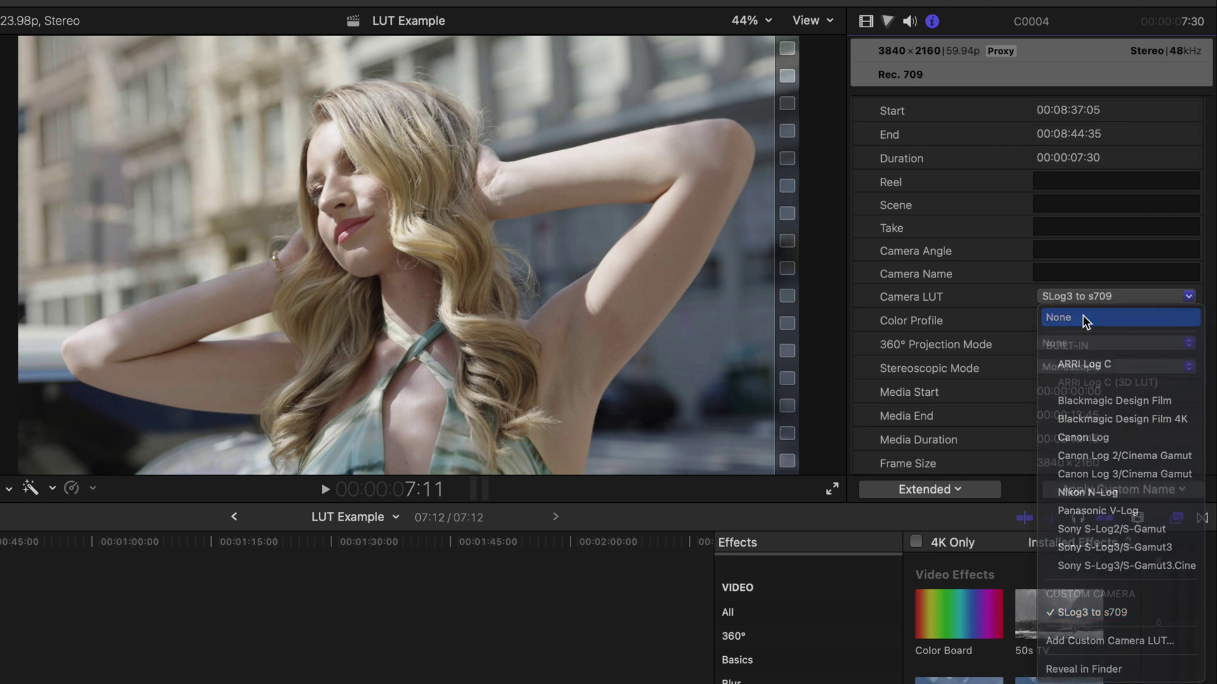
{"action": "left_click", "coordinate": [1084, 297]}
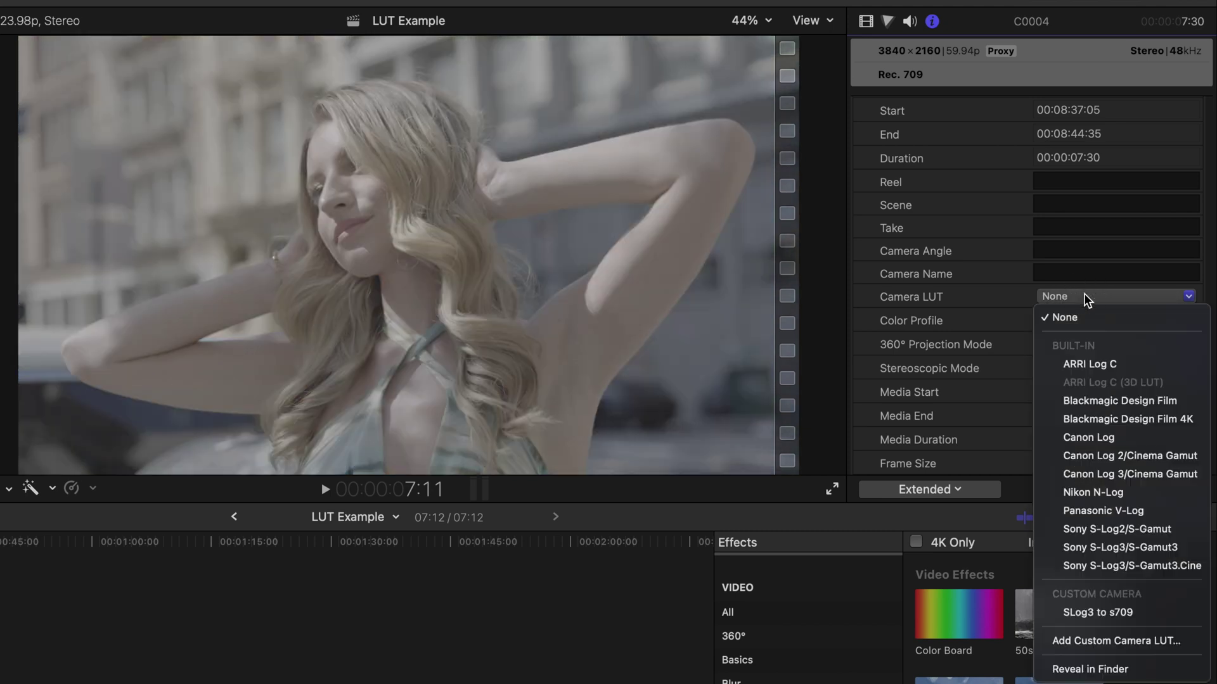
{"action": "left_click", "coordinate": [1113, 565]}
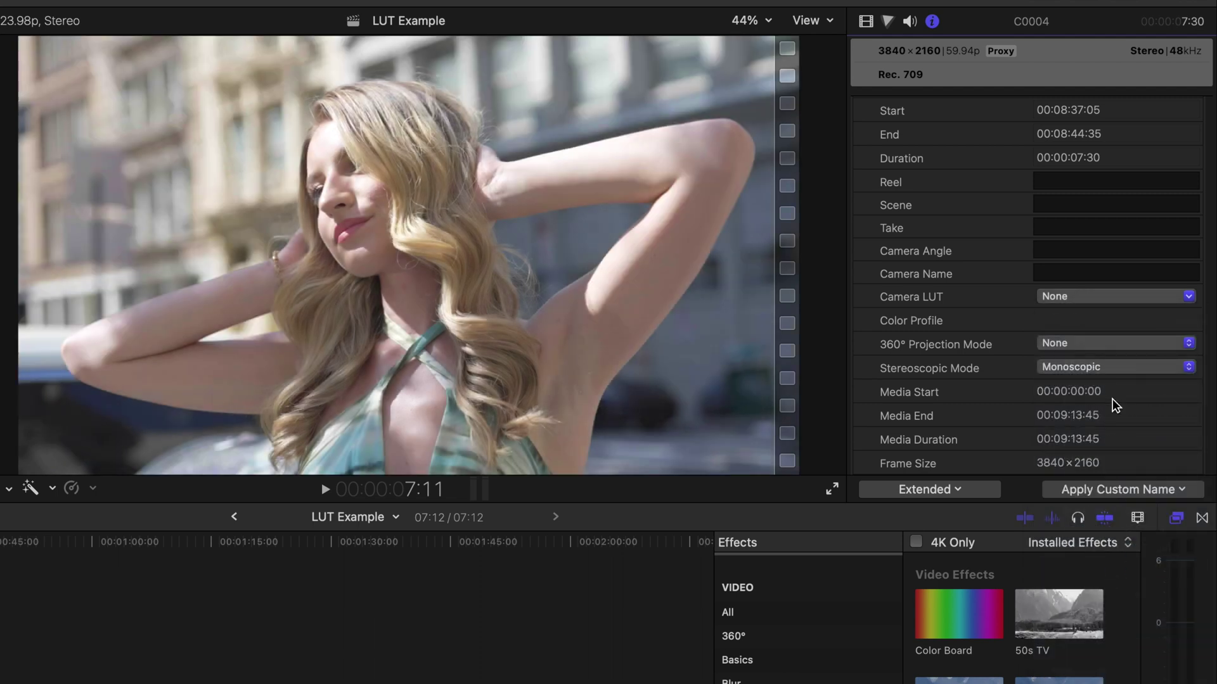
{"action": "left_click", "coordinate": [1120, 297]}
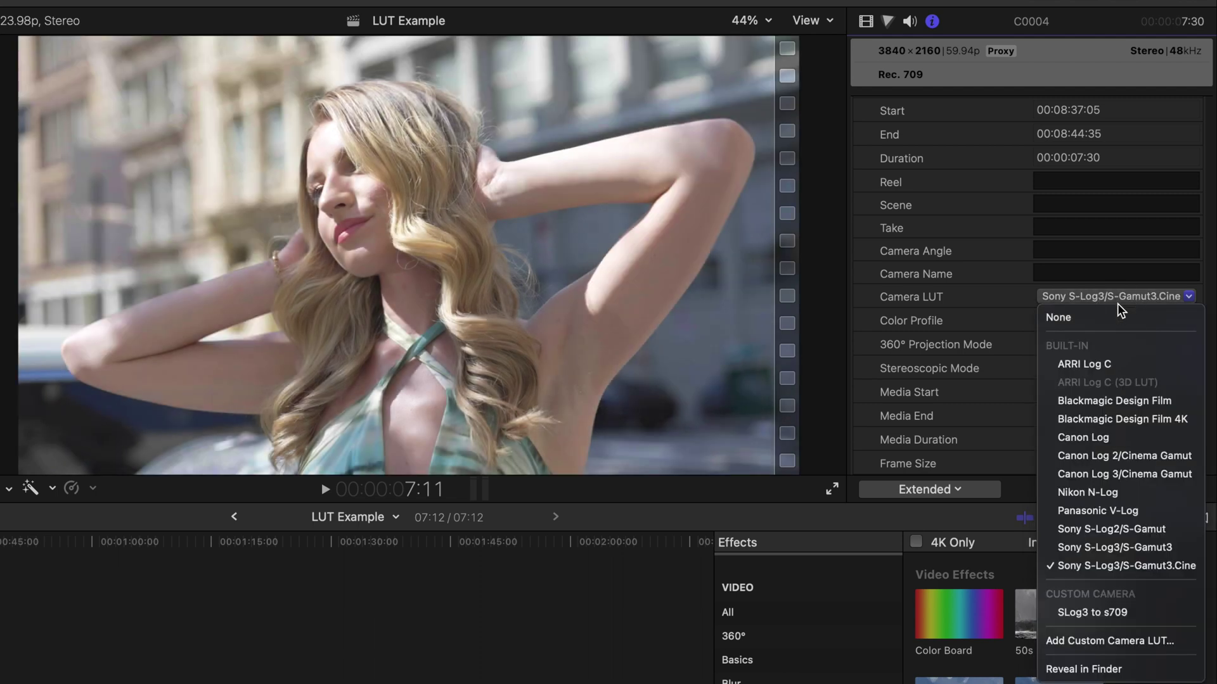
{"action": "left_click", "coordinate": [1111, 613]}
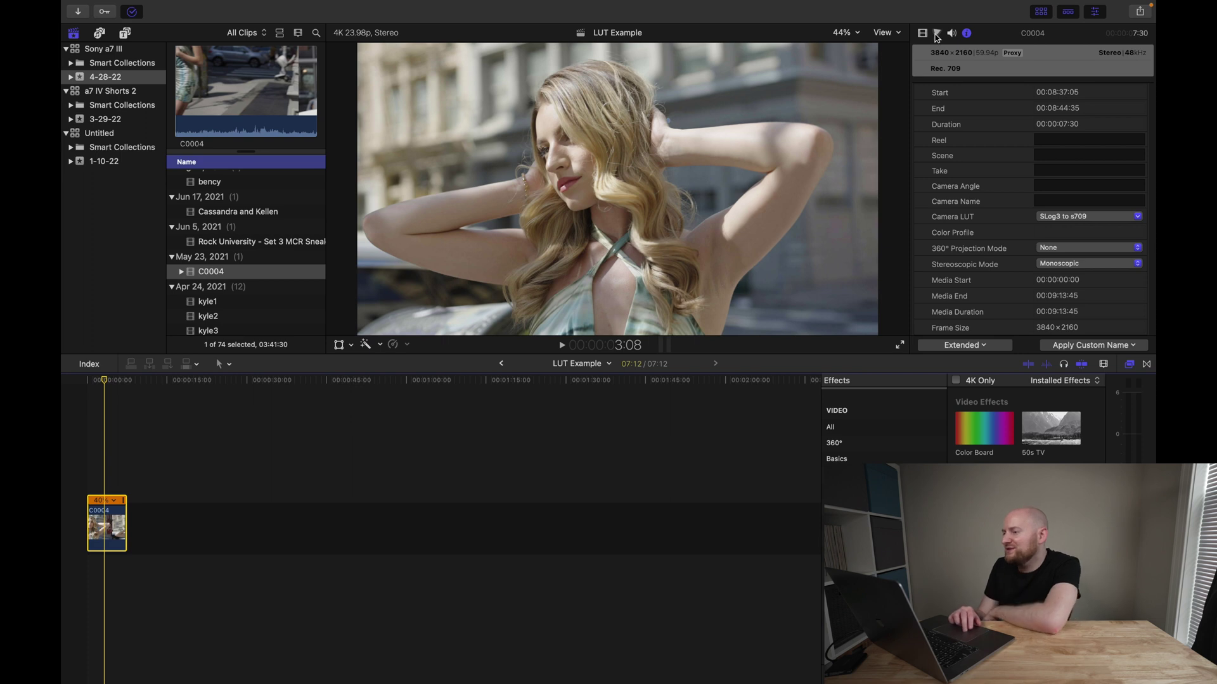
Step: Grade C0004's exposure in the Color Board: Global -9%, Midtones 19%, Highlights -5%
{"action": "left_click", "coordinate": [937, 34]}
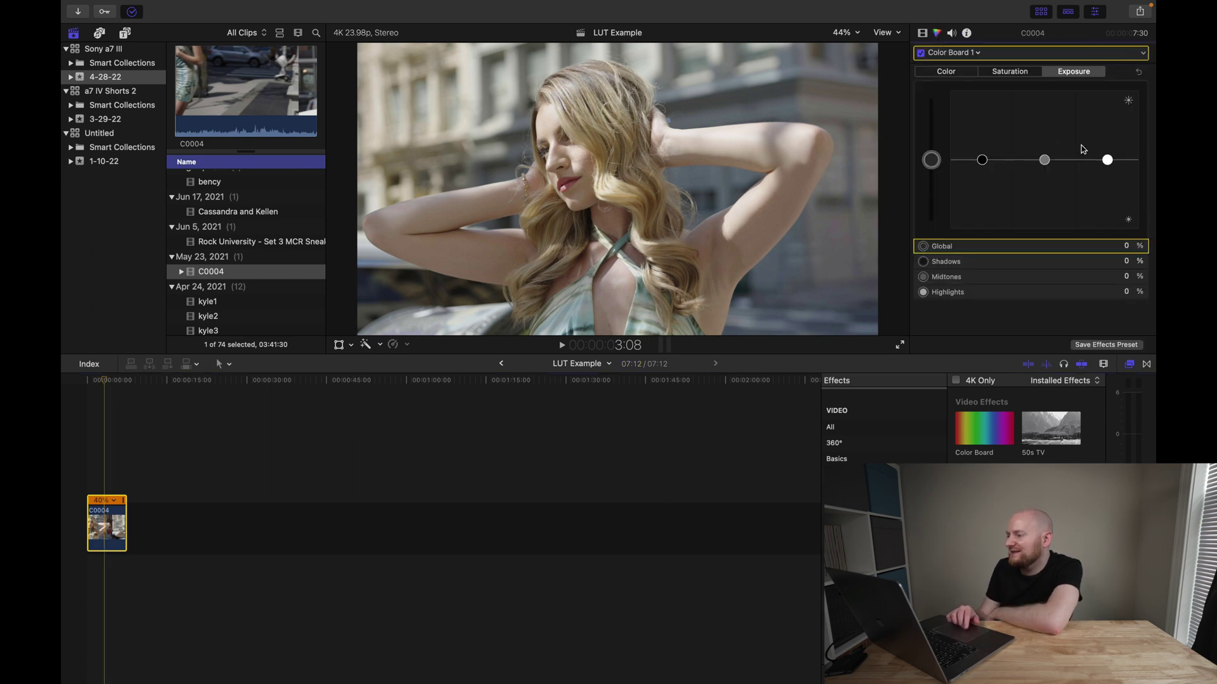
{"action": "left_click_drag", "start_coordinate": [1113, 167], "coordinate": [1113, 186]}
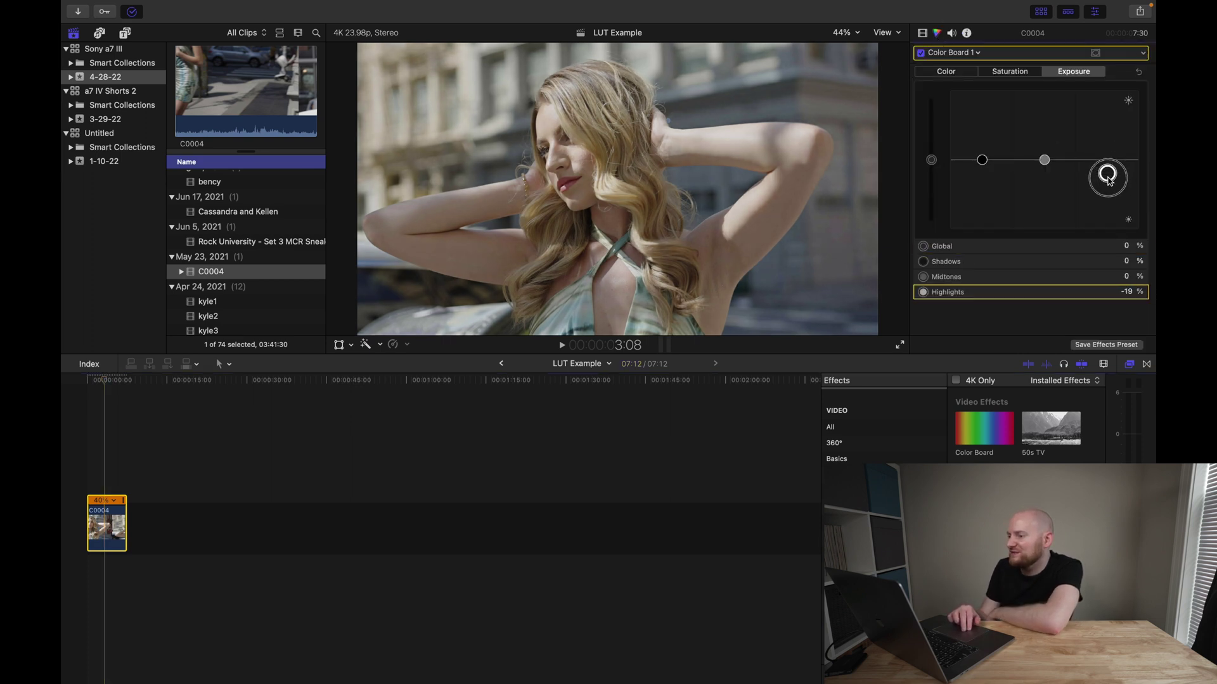
{"action": "left_click_drag", "start_coordinate": [1045, 164], "coordinate": [1044, 150]}
{"action": "left_click_drag", "start_coordinate": [932, 164], "coordinate": [931, 170]}
{"action": "left_click_drag", "start_coordinate": [1108, 180], "coordinate": [1108, 163]}
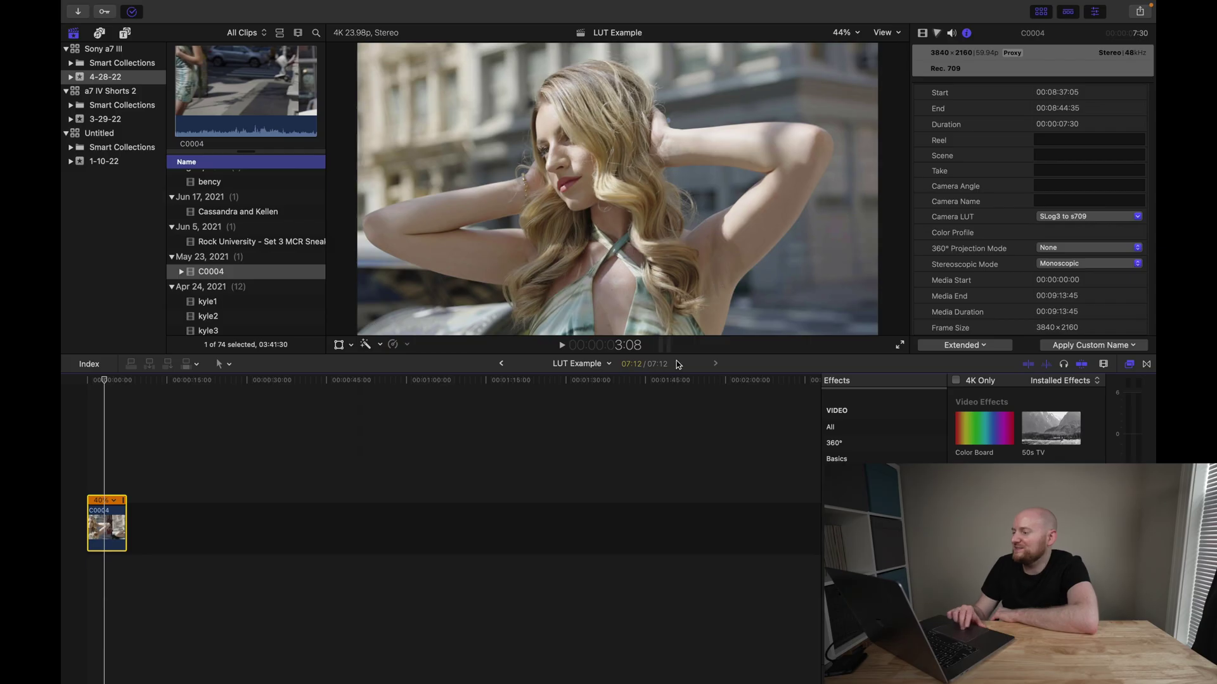
Step: Apply the built-in Sony S-Log3/S-Gamut3.Cine camera LUT, then reveal the Camera LUTs folder in Finder
{"action": "left_click", "coordinate": [1069, 219]}
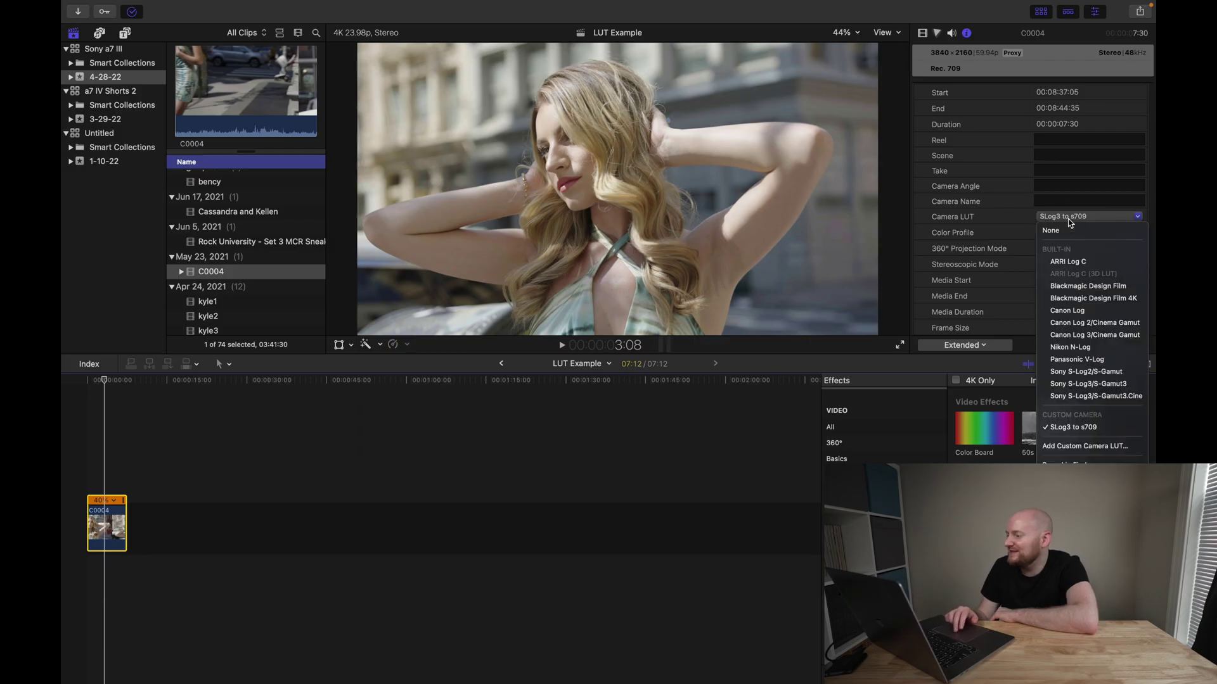
{"action": "left_click", "coordinate": [1081, 396]}
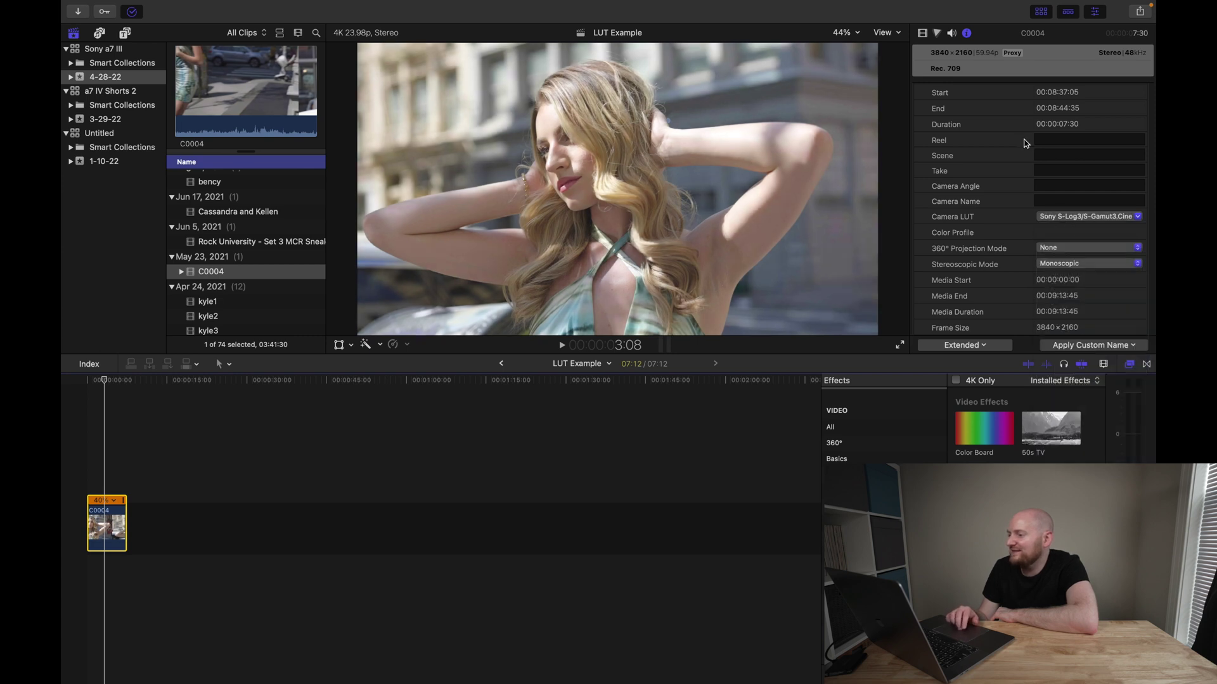
{"action": "left_click", "coordinate": [1087, 216]}
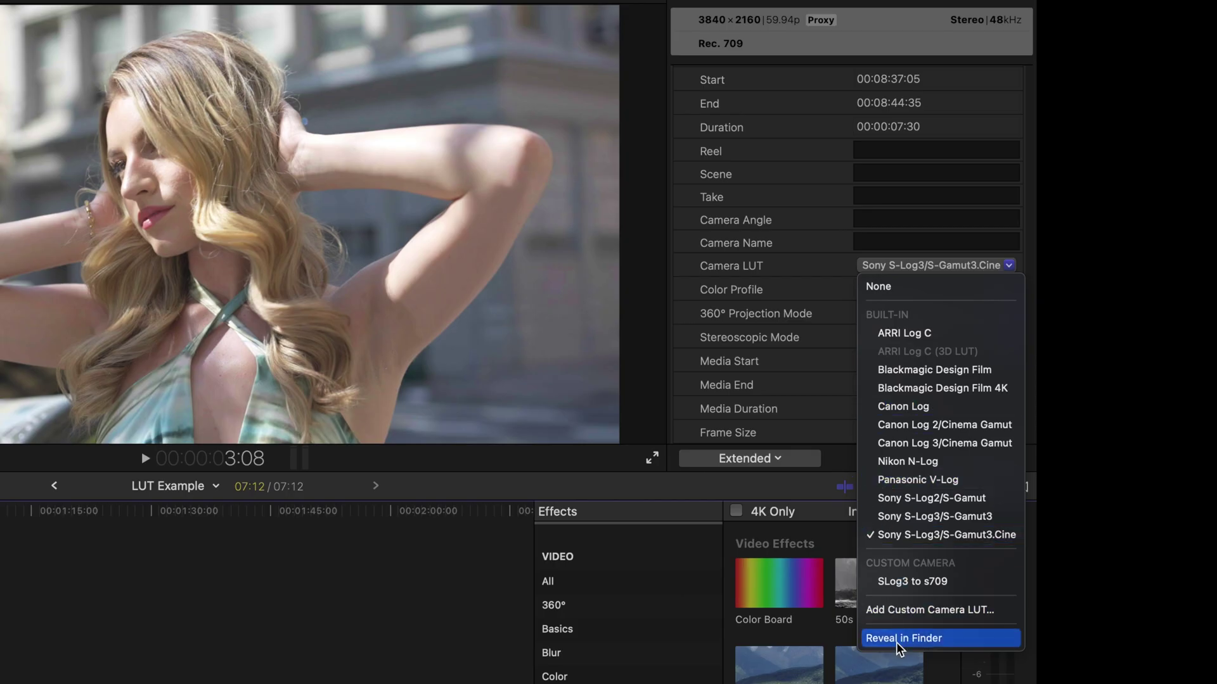
{"action": "left_click", "coordinate": [896, 638]}
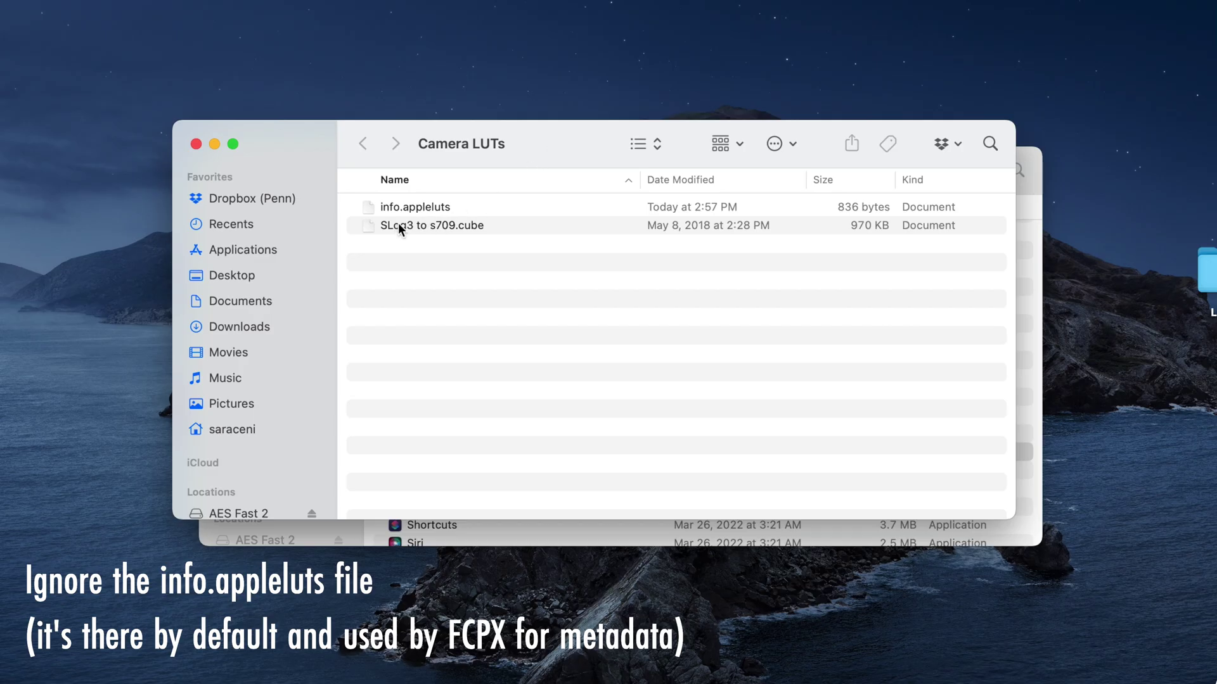
Step: Trash SLog3 to s709.cube from the Camera LUTs folder, empty the Trash, and return to Final Cut Pro
{"action": "right_click", "coordinate": [455, 227]}
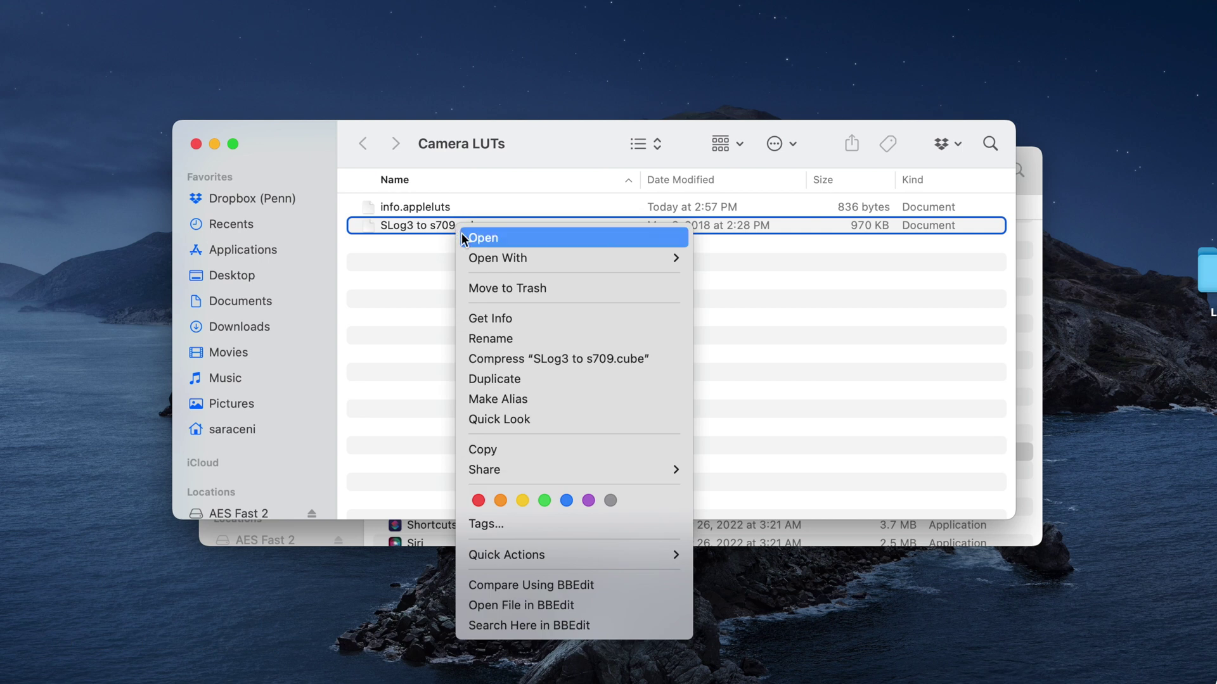
{"action": "left_click", "coordinate": [482, 288]}
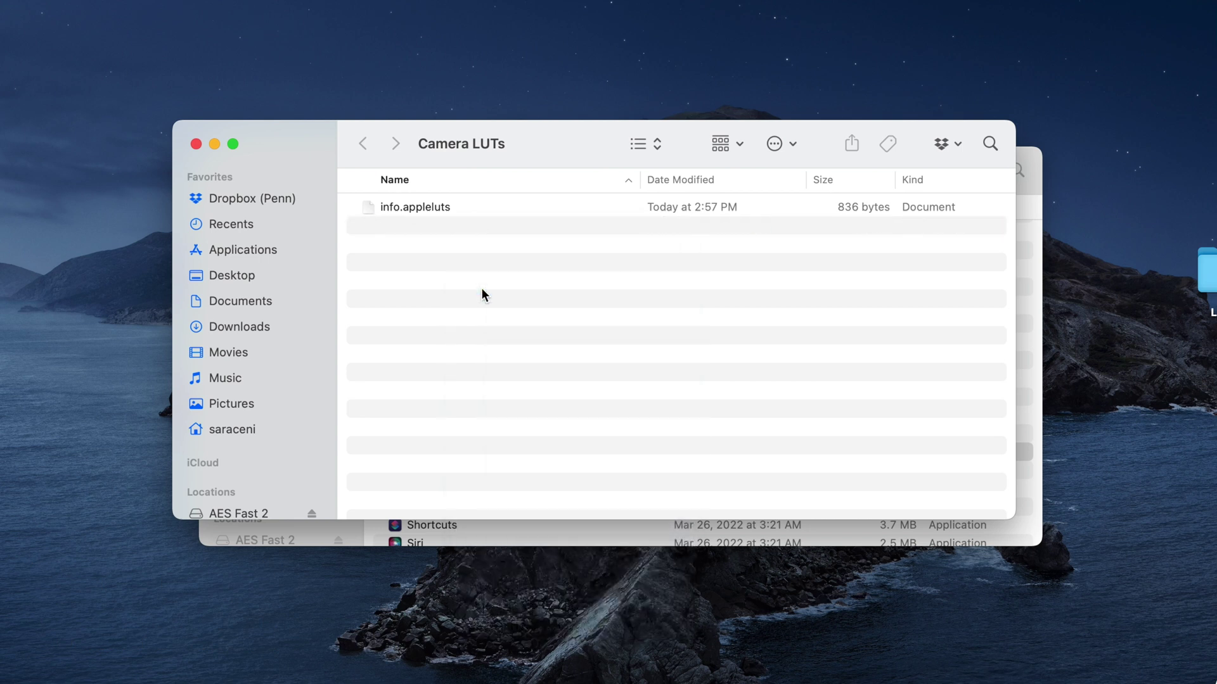
{"action": "right_click", "coordinate": [1075, 655]}
{"action": "left_click", "coordinate": [1089, 610]}
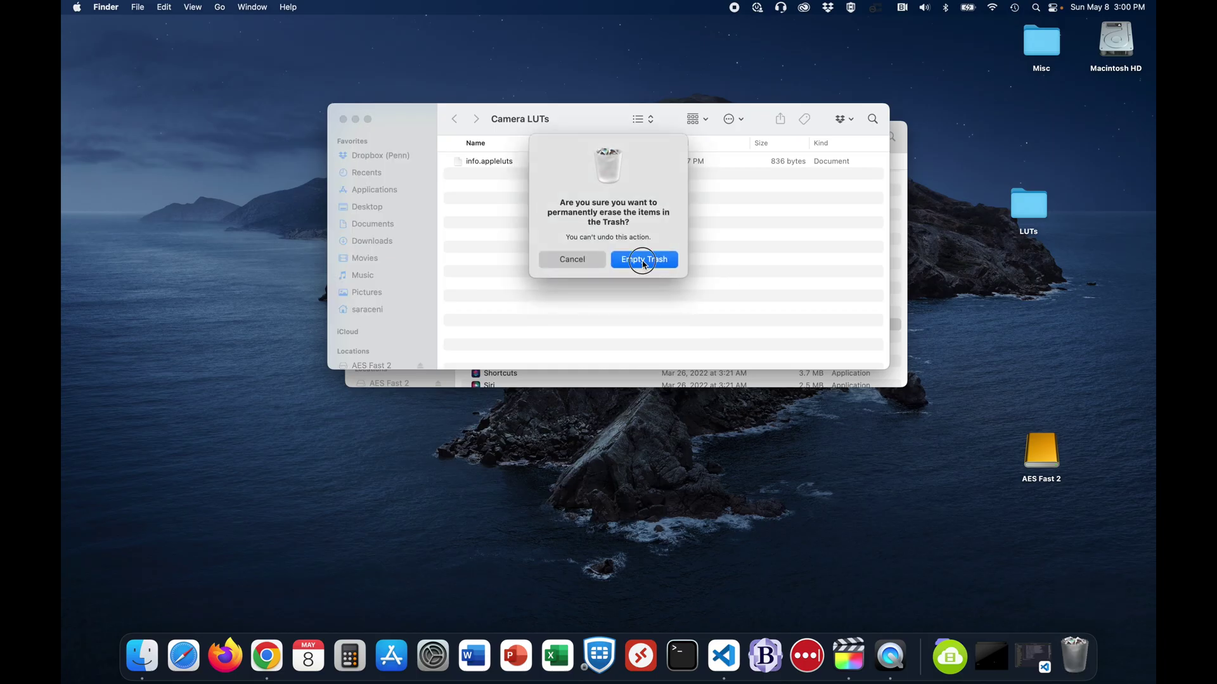
{"action": "left_click", "coordinate": [642, 263]}
{"action": "key", "text": "ctrl+Right"}
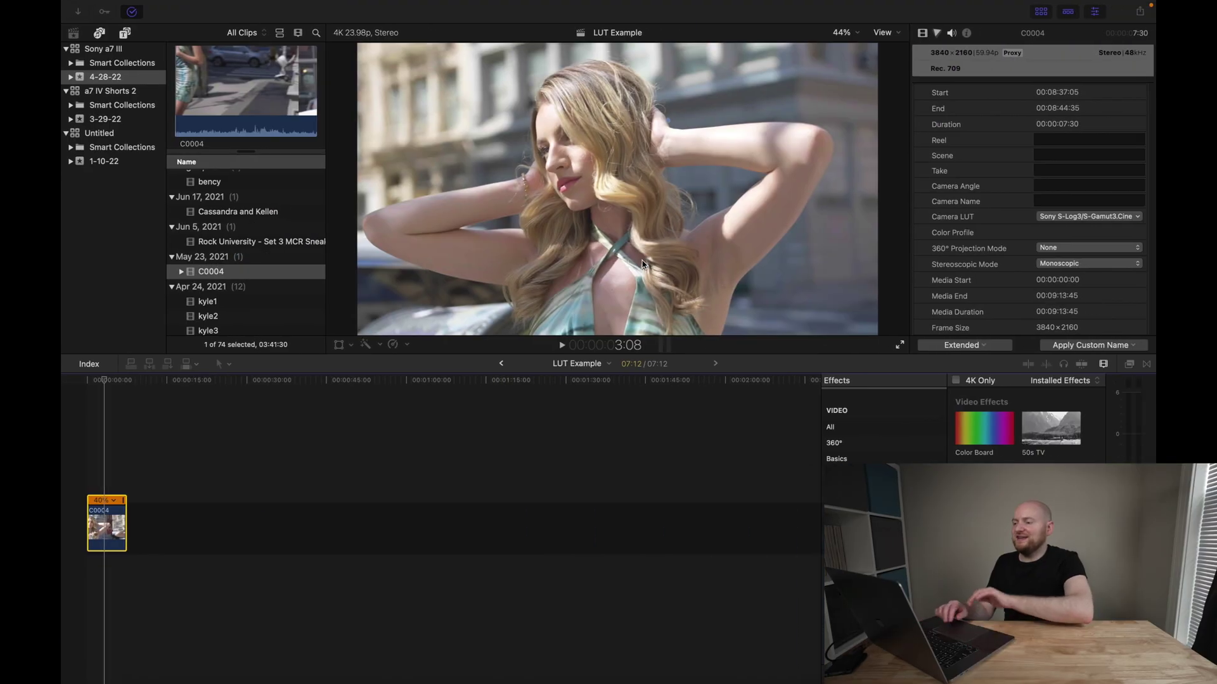
Step: Relaunch Final Cut Pro in full screen and check C0004's camera LUT list
{"action": "left_click", "coordinate": [1059, 216]}
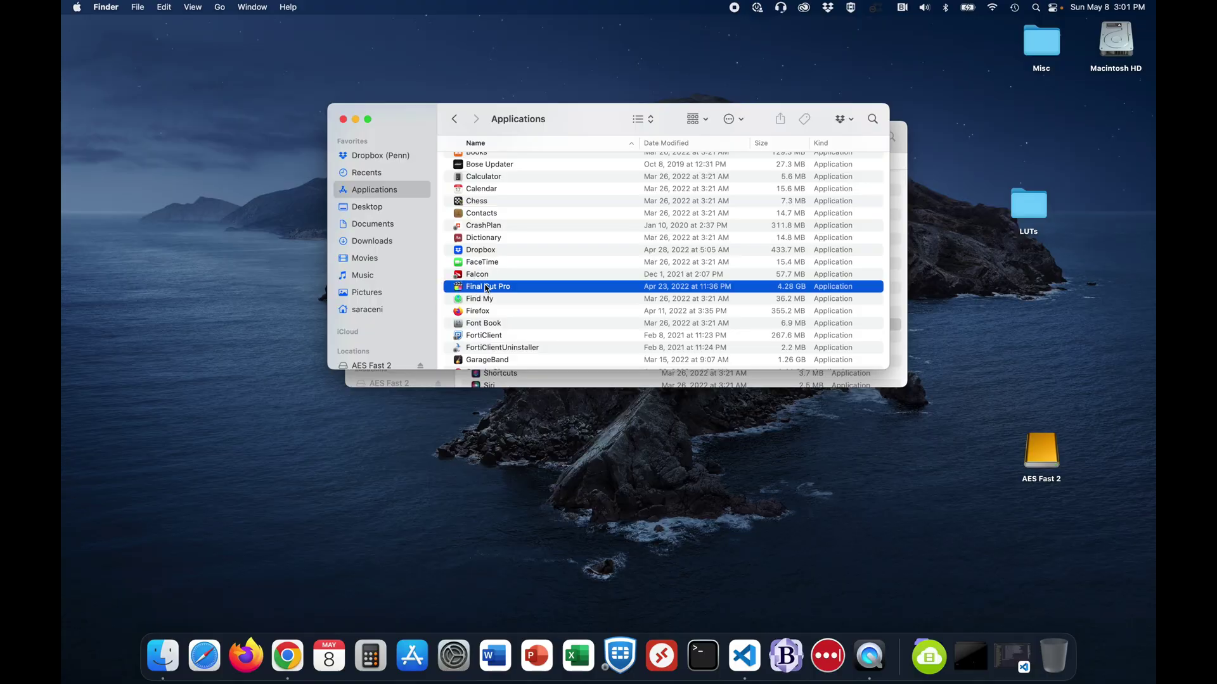
{"action": "double_click", "coordinate": [486, 287]}
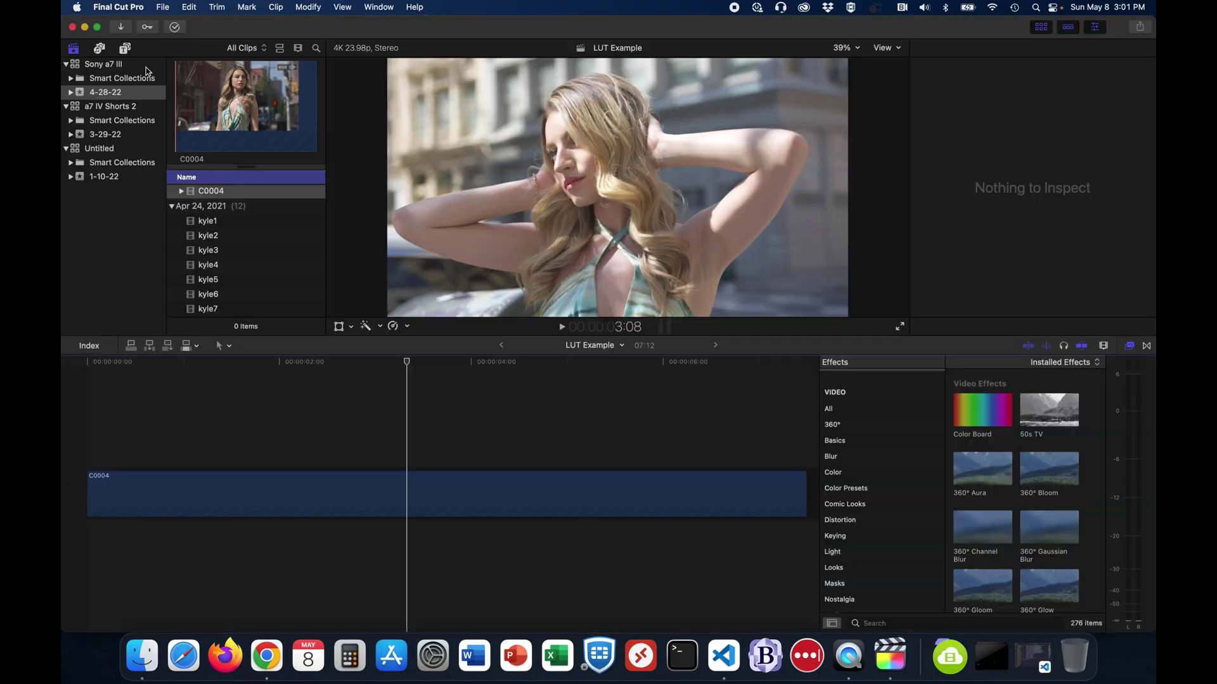
{"action": "left_click", "coordinate": [98, 28]}
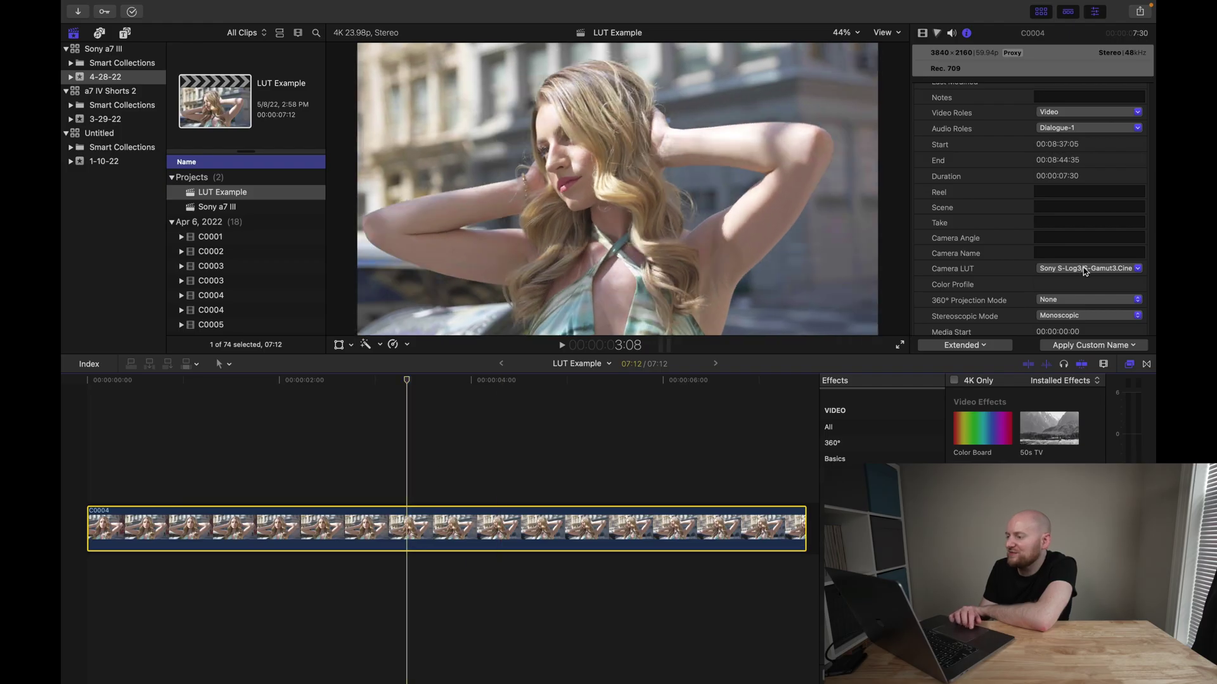
{"action": "left_click", "coordinate": [1084, 269]}
Step: Set C0004's camera LUT to None and drag the Custom LUT effect, found by searching 'custom l', onto it
{"action": "left_click", "coordinate": [1083, 284]}
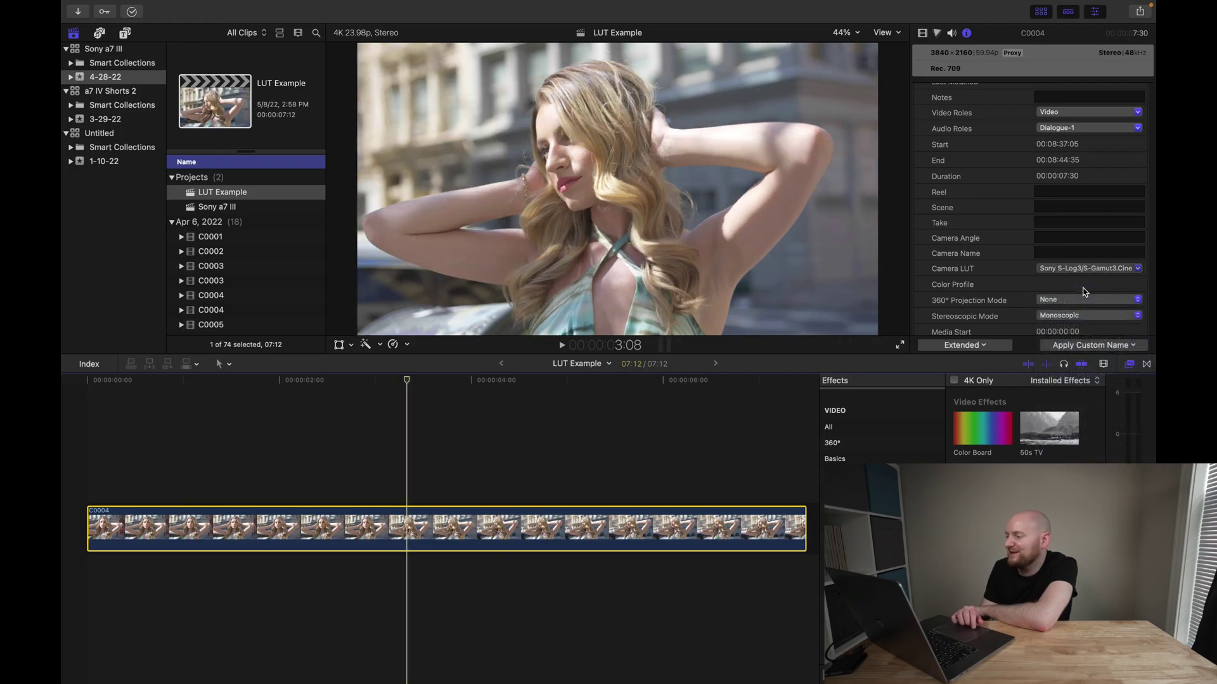
{"action": "left_click", "coordinate": [922, 33]}
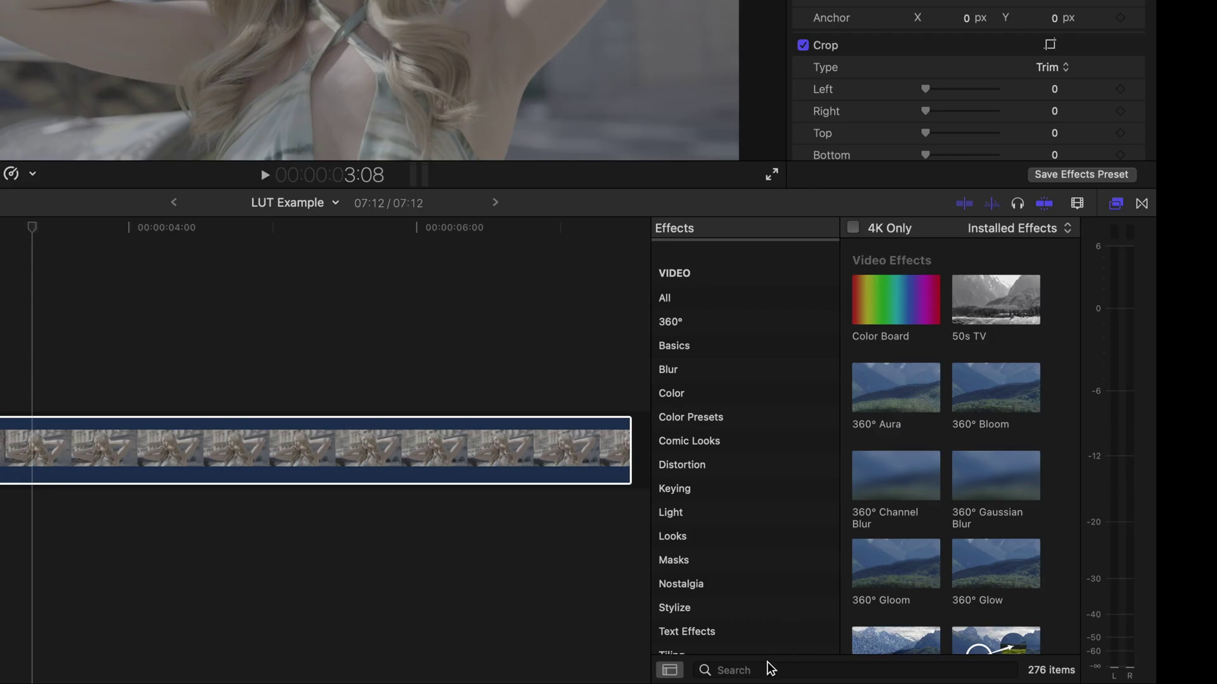
{"action": "left_click", "coordinate": [760, 669]}
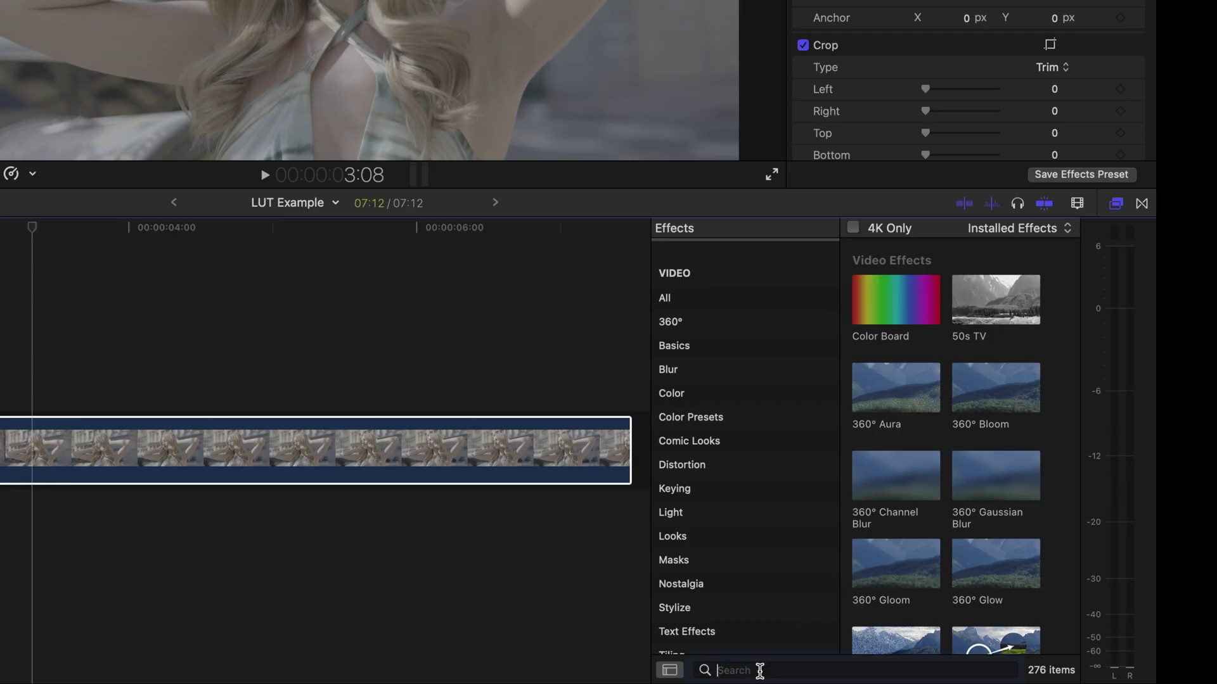
{"action": "type", "text": "custom lut"}
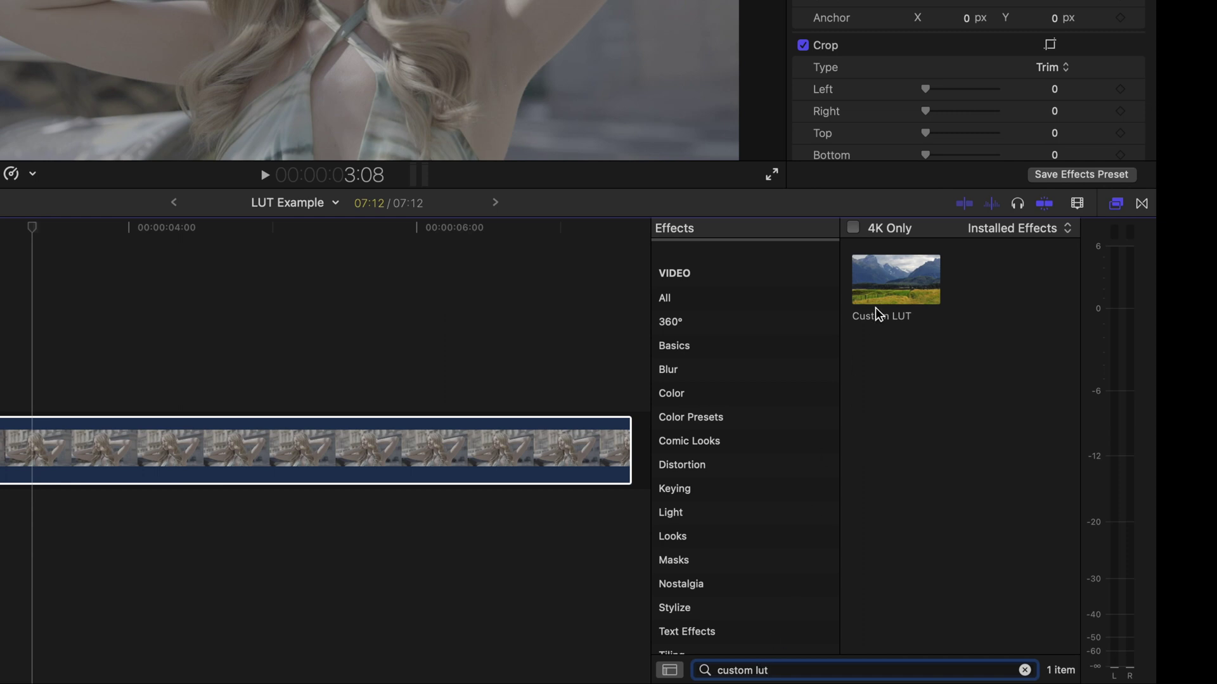
{"action": "left_click_drag", "start_coordinate": [883, 279], "coordinate": [425, 424]}
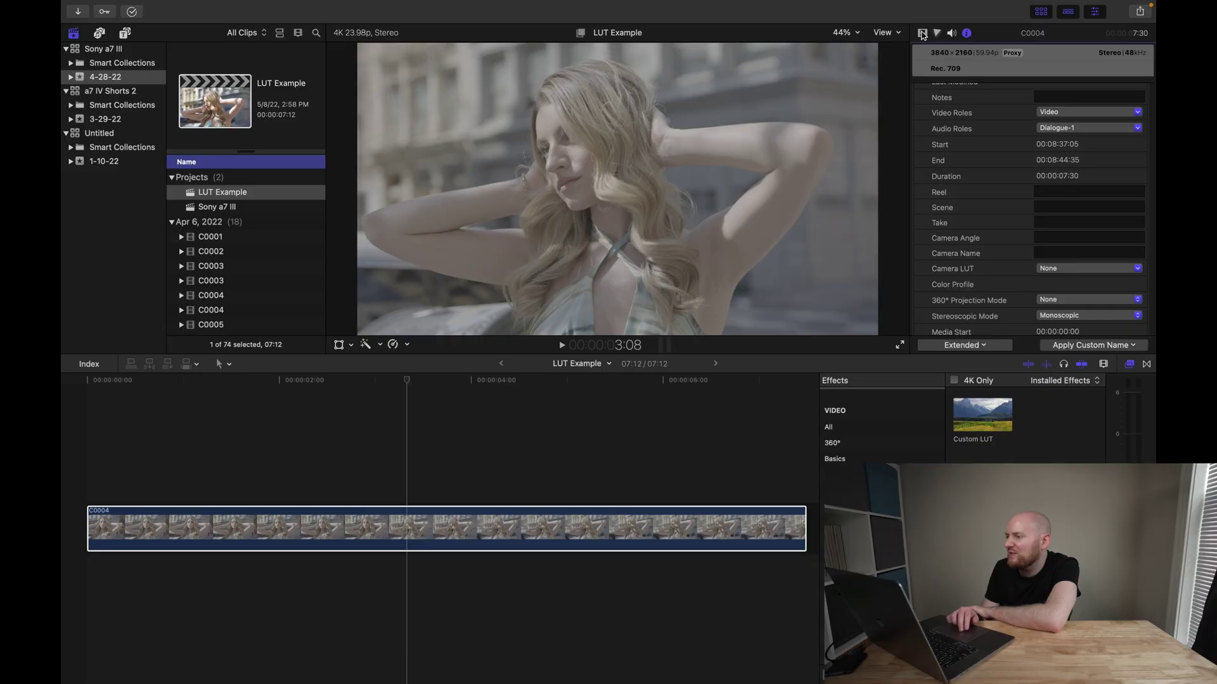
Step: Load SLog3 to s709.cube from the LUTs > s709 folder into the clip's Custom LUT effect
{"action": "left_click", "coordinate": [922, 33]}
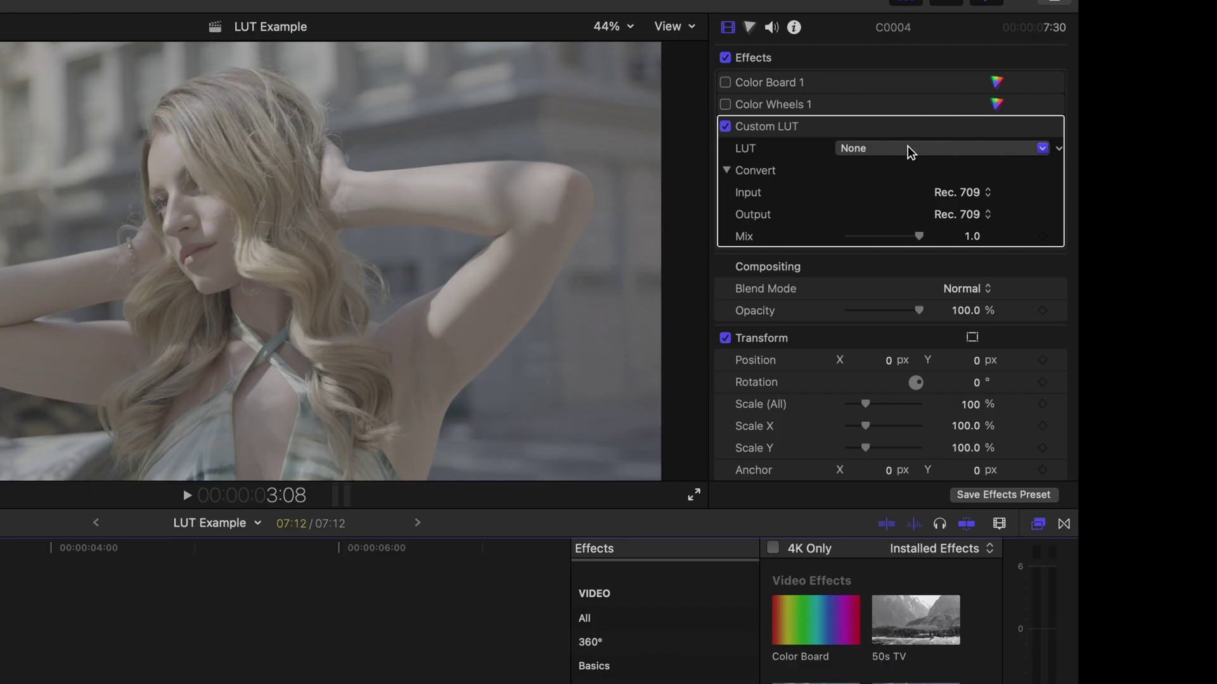
{"action": "left_click", "coordinate": [904, 149]}
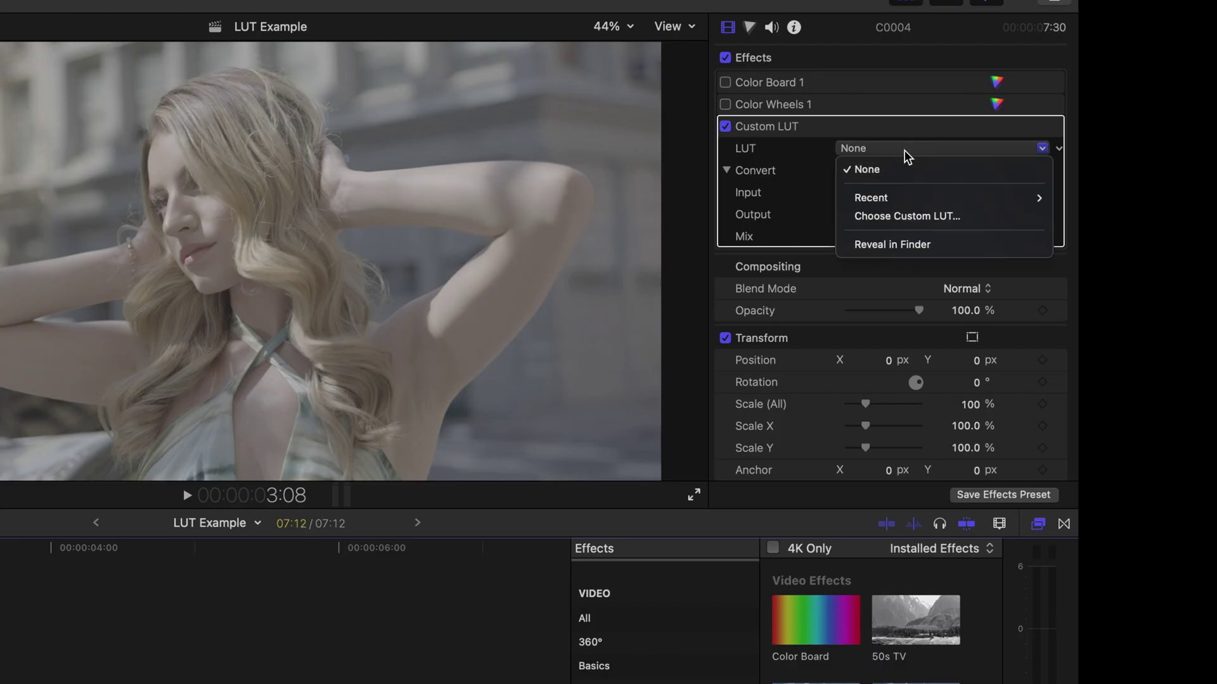
{"action": "left_click", "coordinate": [898, 222]}
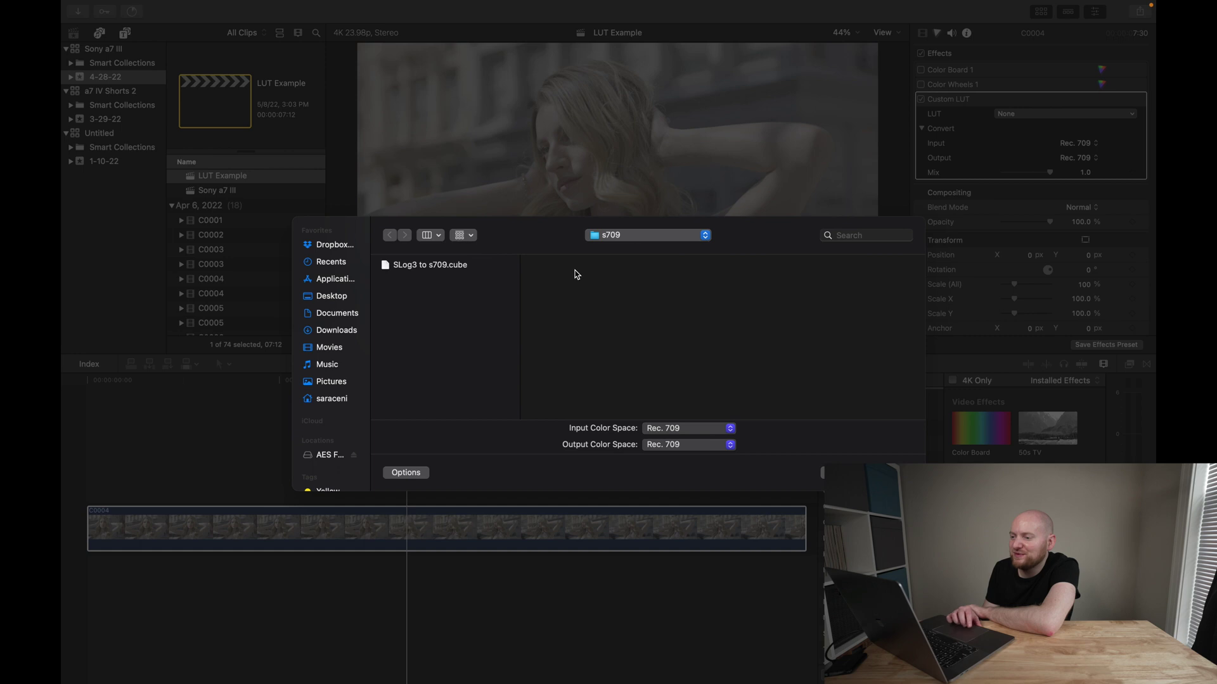
{"action": "left_click", "coordinate": [610, 236]}
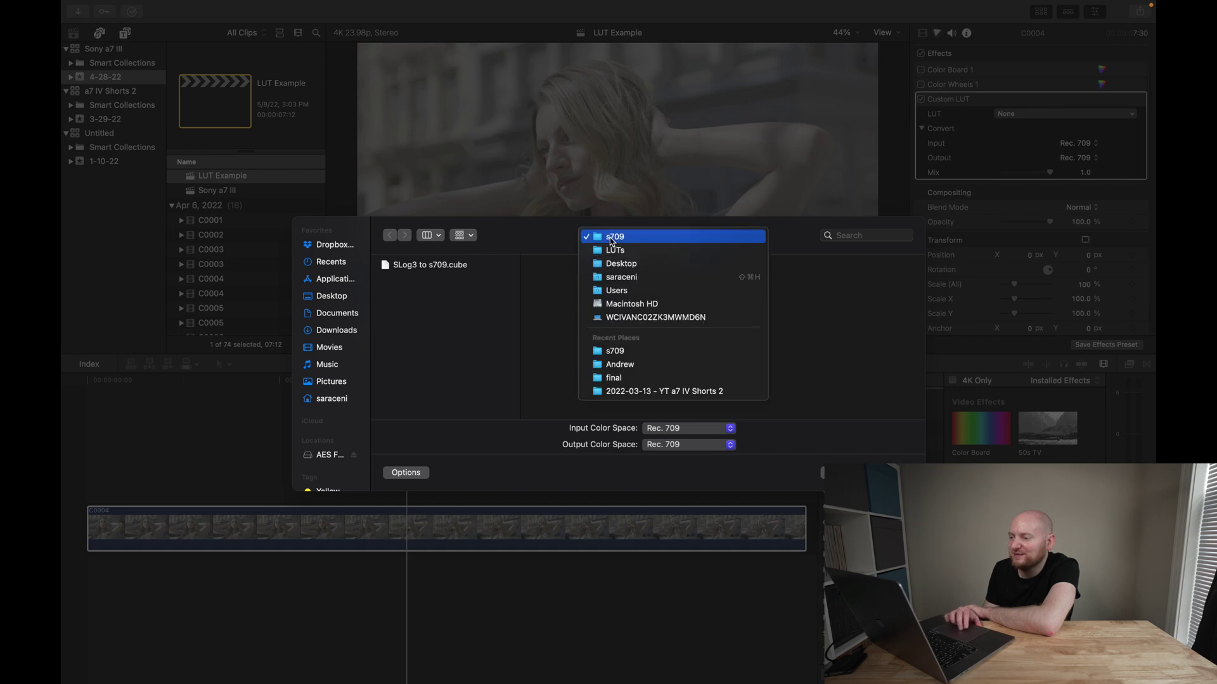
{"action": "left_click", "coordinate": [614, 250]}
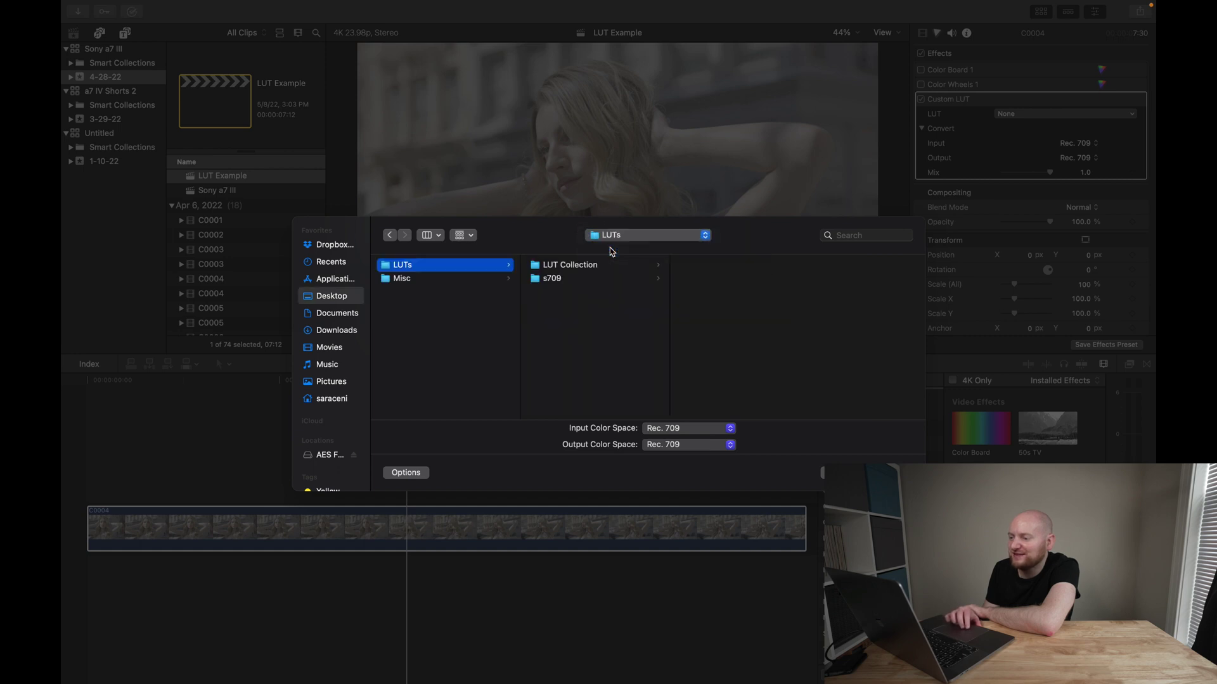
{"action": "left_click", "coordinate": [550, 282]}
{"action": "left_click", "coordinate": [730, 272]}
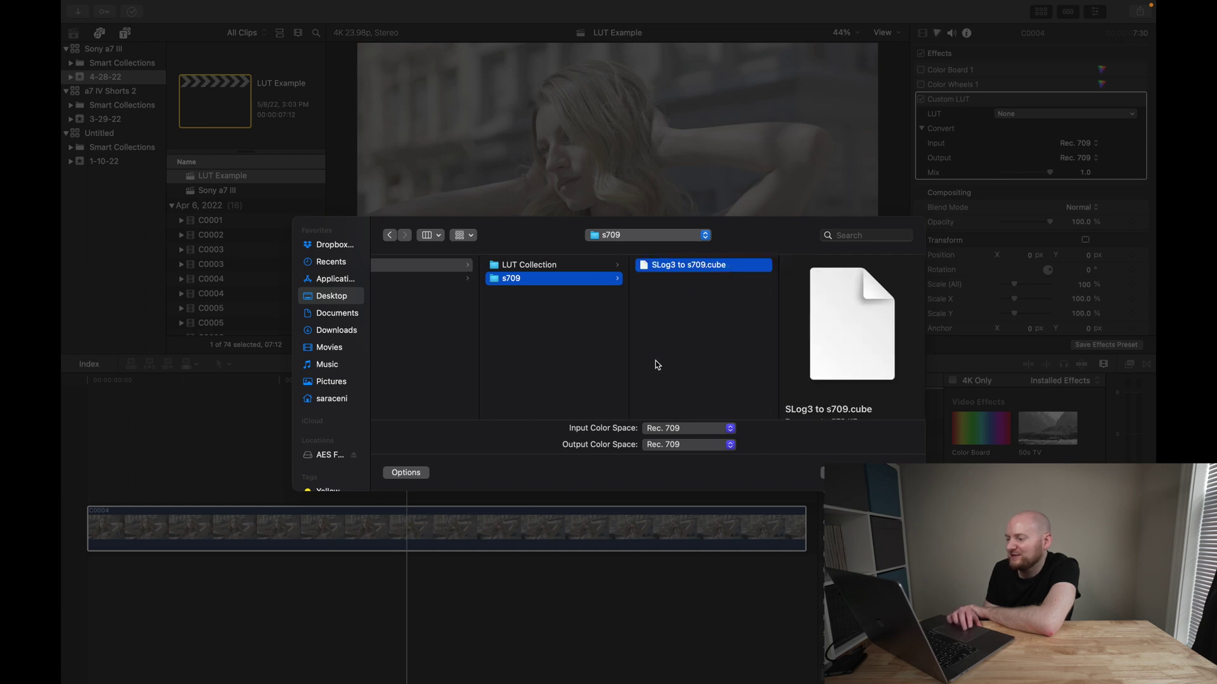
{"action": "left_click", "coordinate": [673, 429]}
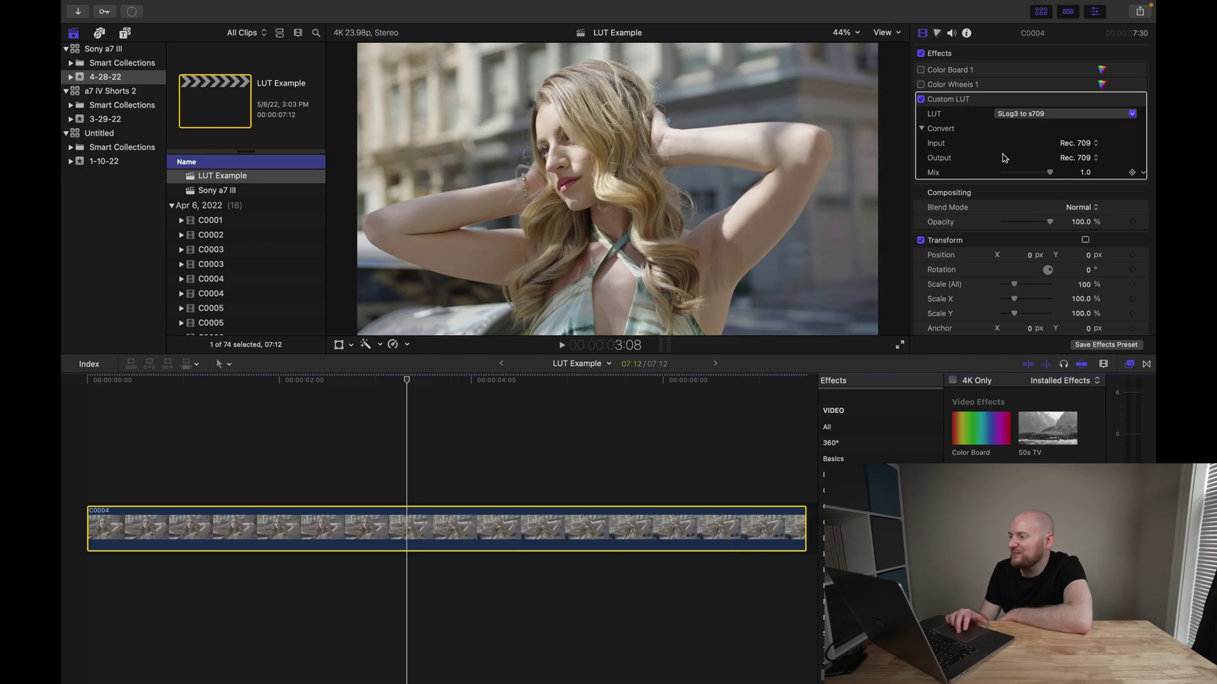
Step: Keep SLog3 to s709 in the Custom LUT and drag the effect above Color Board 1
{"action": "left_click", "coordinate": [1016, 115]}
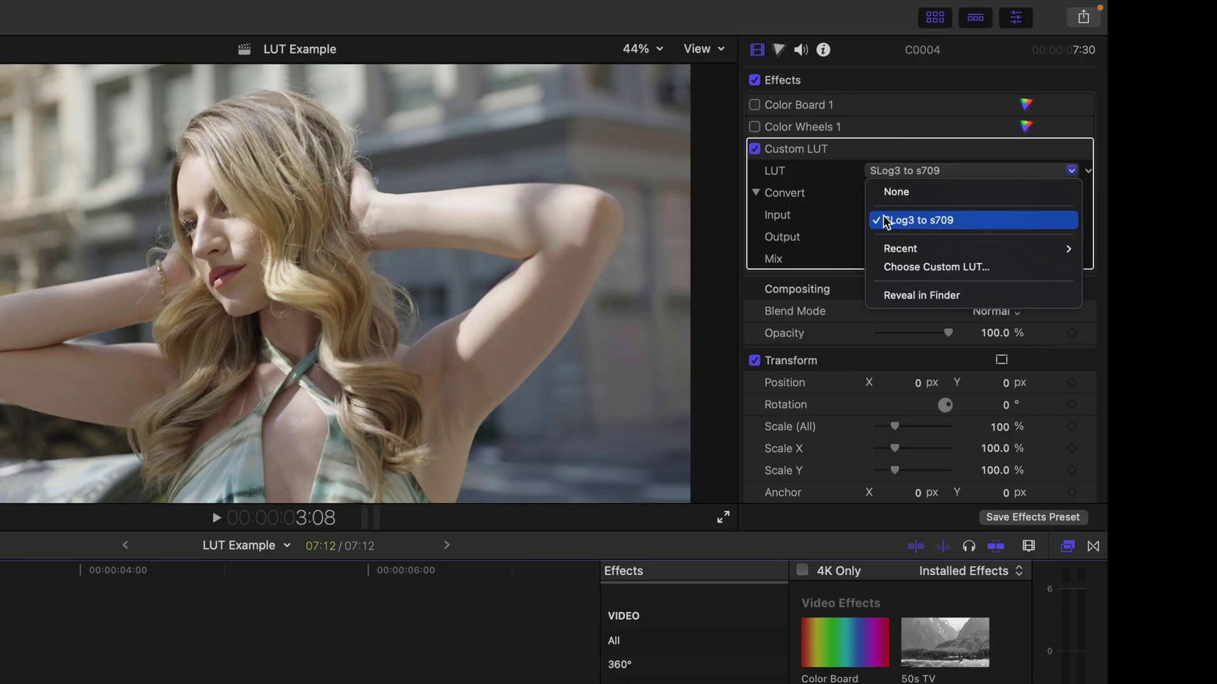
{"action": "left_click", "coordinate": [834, 152]}
{"action": "left_click_drag", "start_coordinate": [822, 154], "coordinate": [823, 103]}
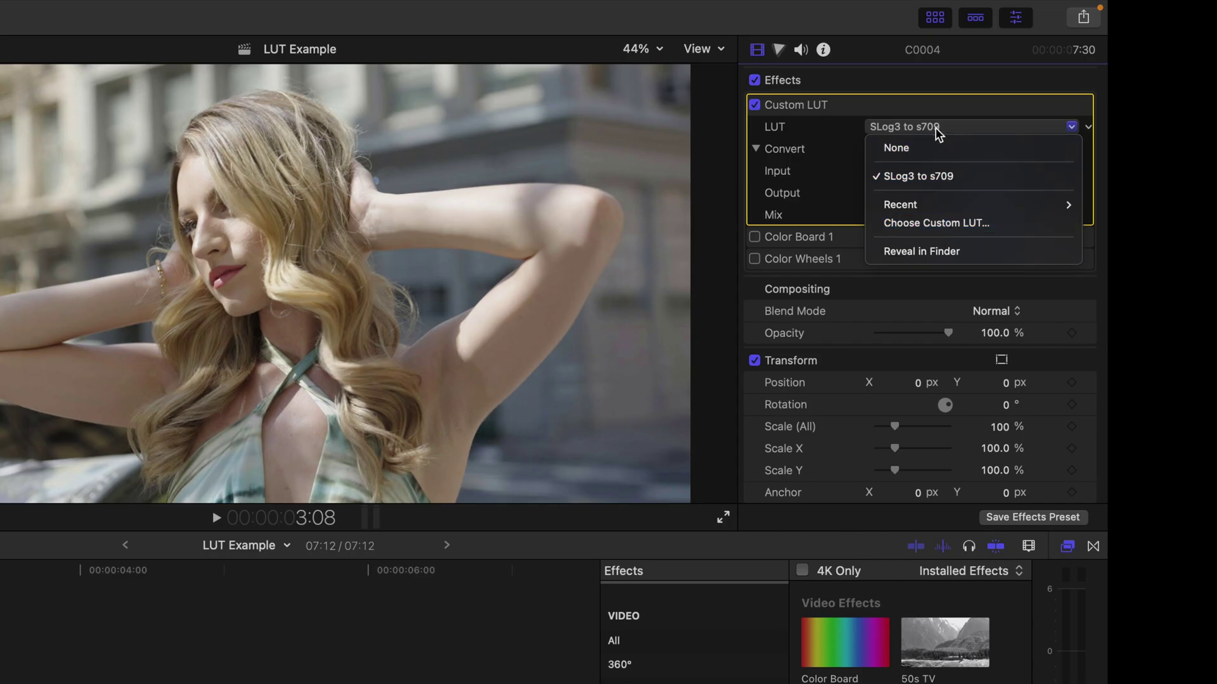
Step: Reveal the Custom LUT's cube file in Finder, move it to the Trash, and return to Final Cut Pro
{"action": "left_click", "coordinate": [925, 253]}
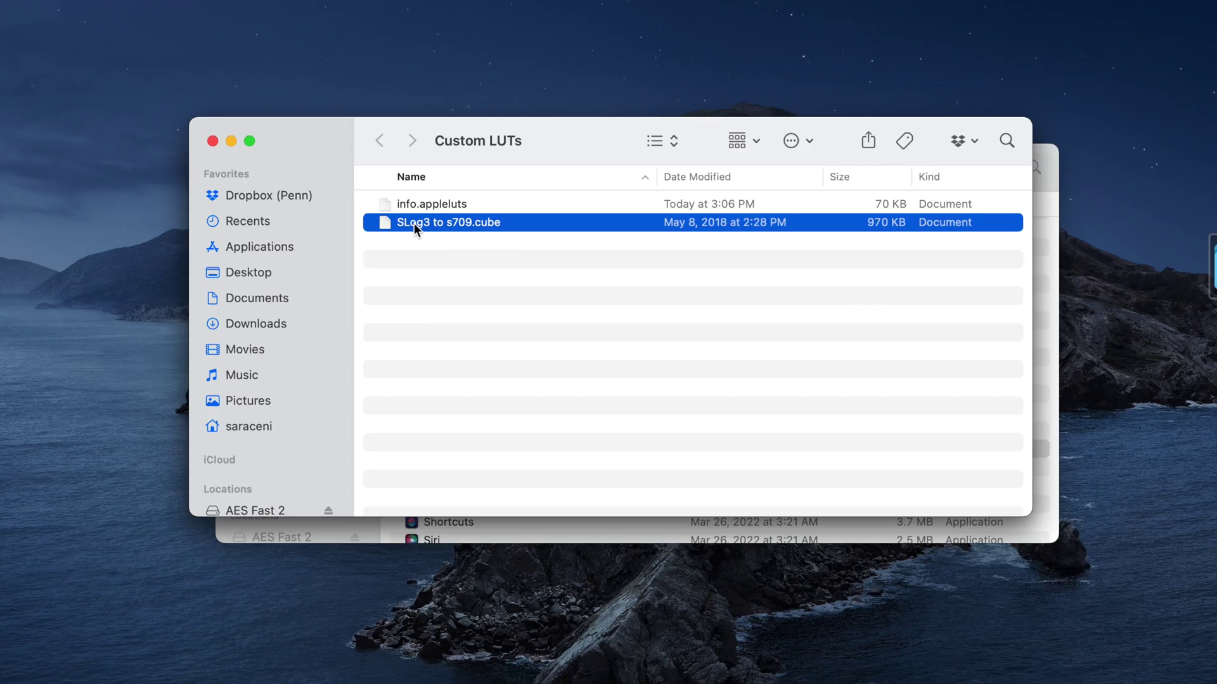
{"action": "right_click", "coordinate": [465, 218]}
{"action": "left_click", "coordinate": [534, 280]}
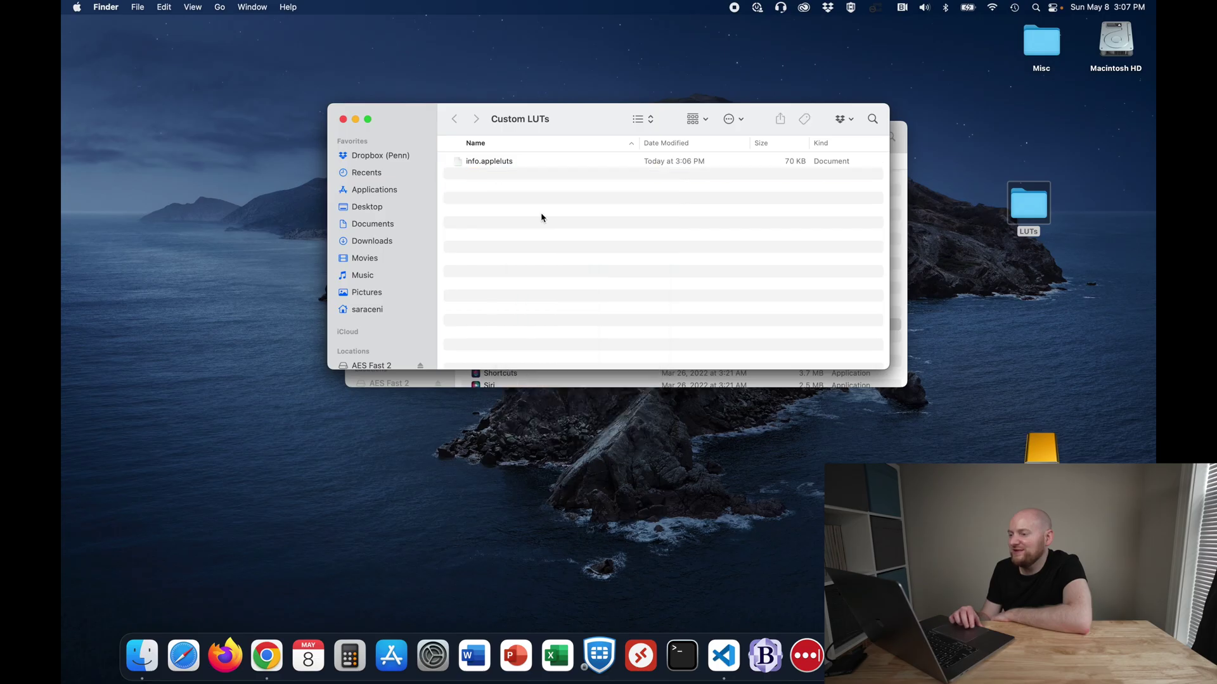
{"action": "key", "text": "super+Tab"}
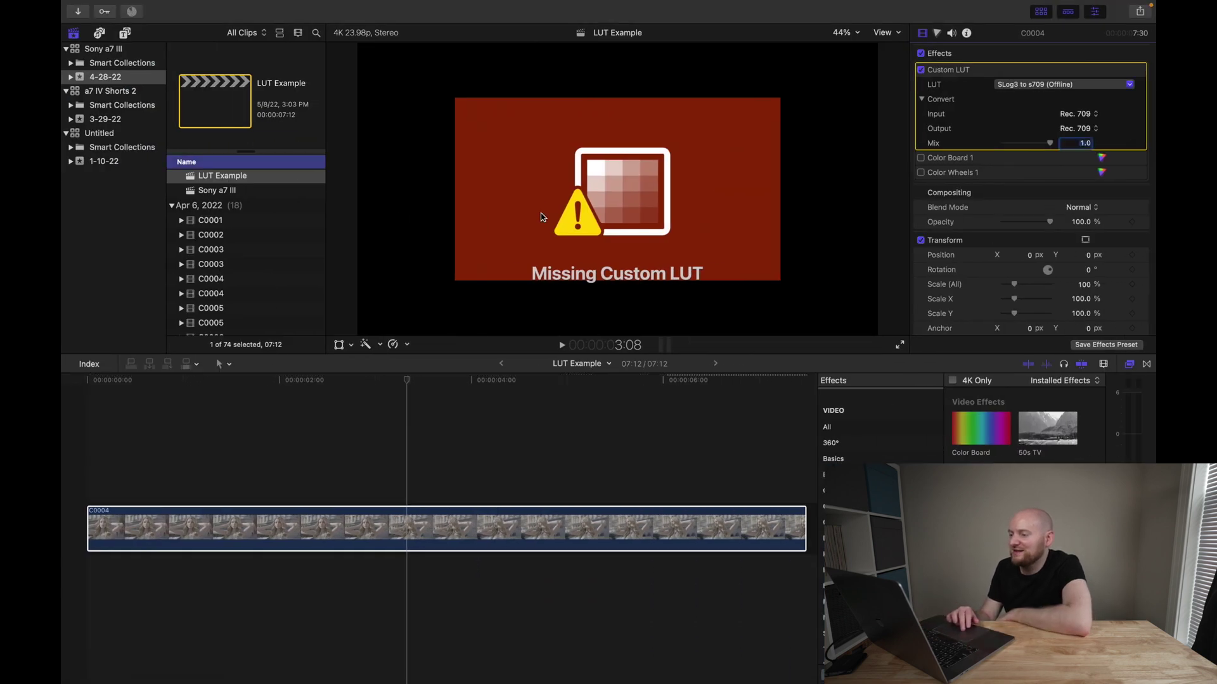
Step: Reset C0004's missing Custom LUT to None so the video shows again
{"action": "left_click", "coordinate": [1038, 89]}
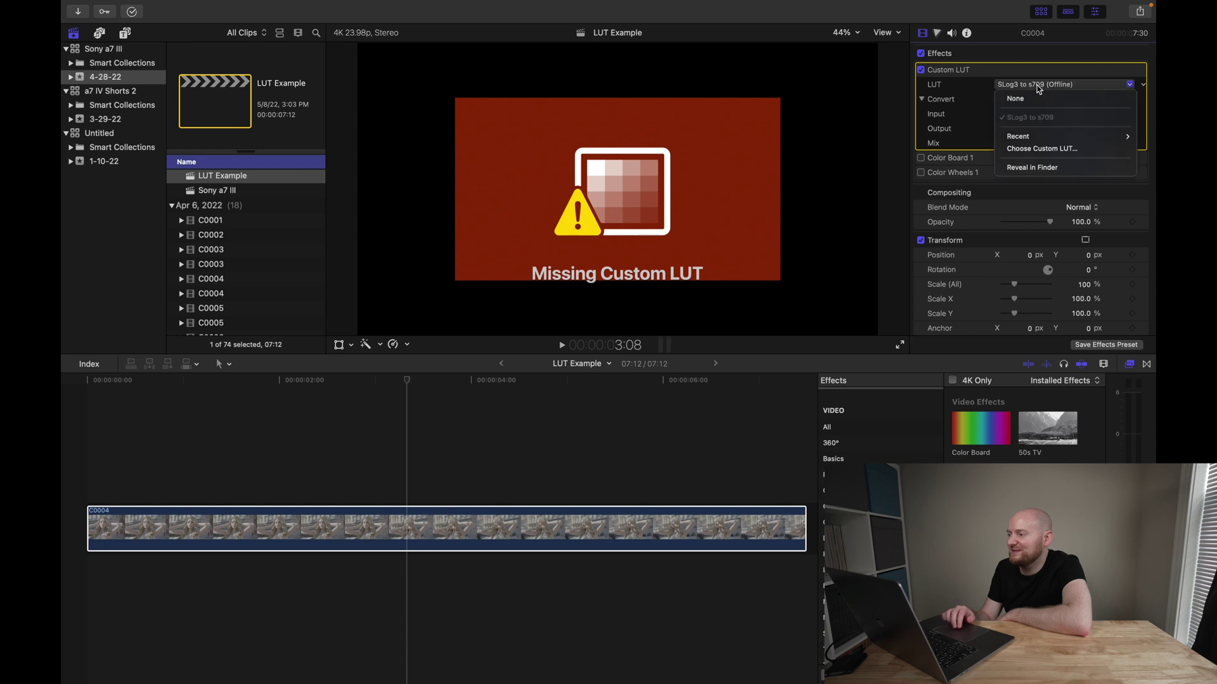
{"action": "left_click", "coordinate": [1024, 96]}
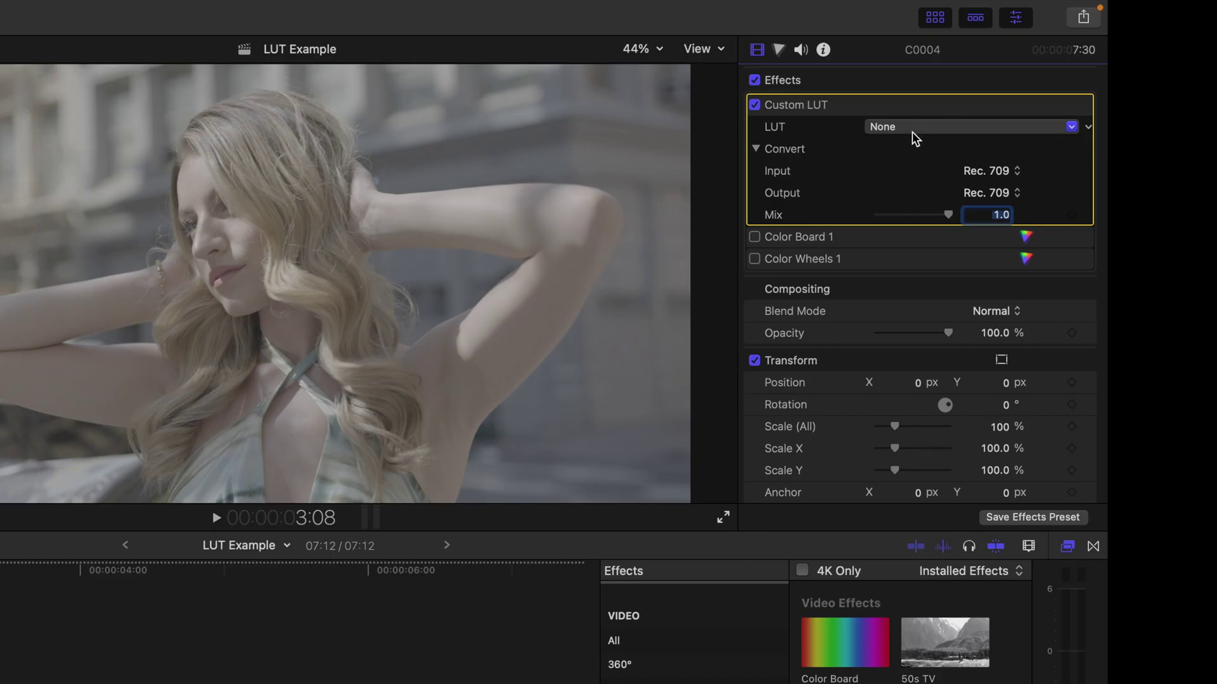
{"action": "left_click", "coordinate": [1027, 84]}
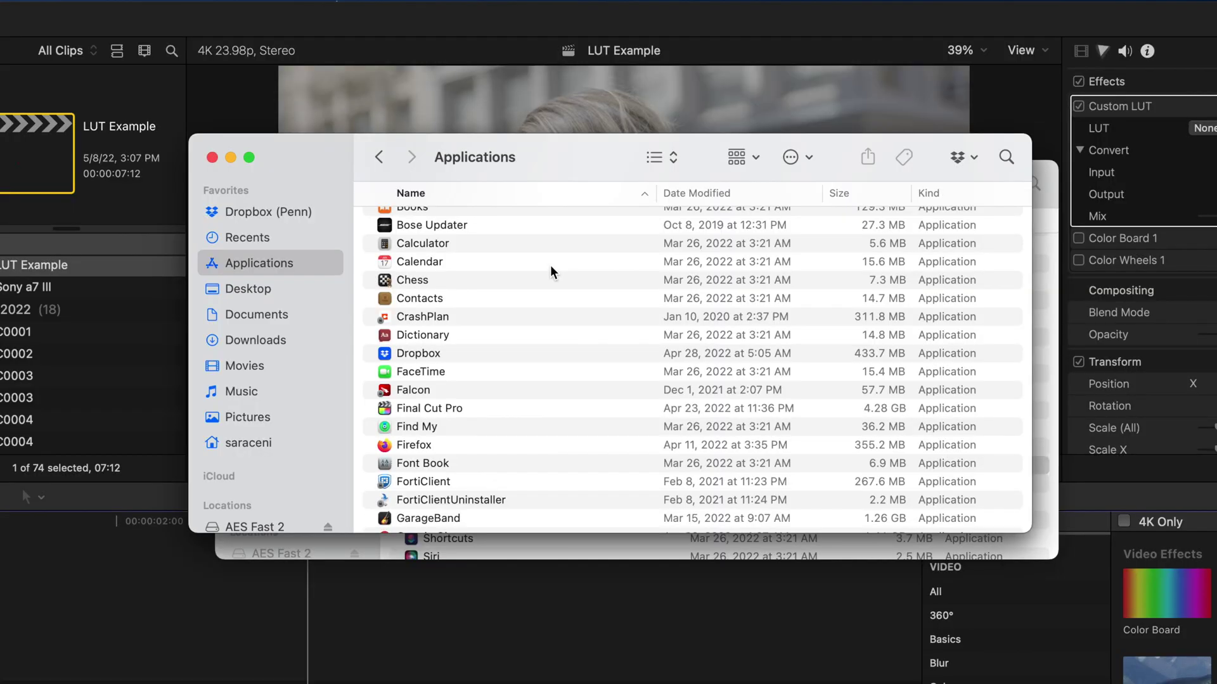
Step: Go to ~/Library/Application Support/ProApps in Finder, glancing into Camera LUTs before returning
{"action": "key", "text": "super+shift+g"}
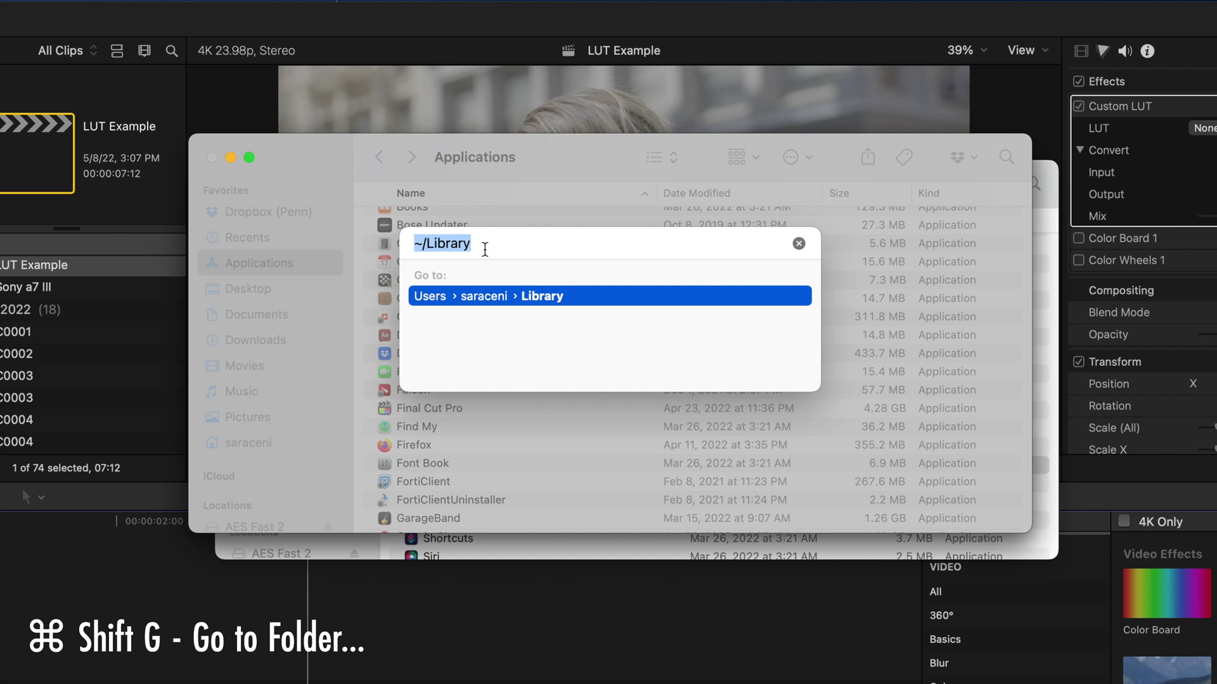
{"action": "key", "text": "Right"}
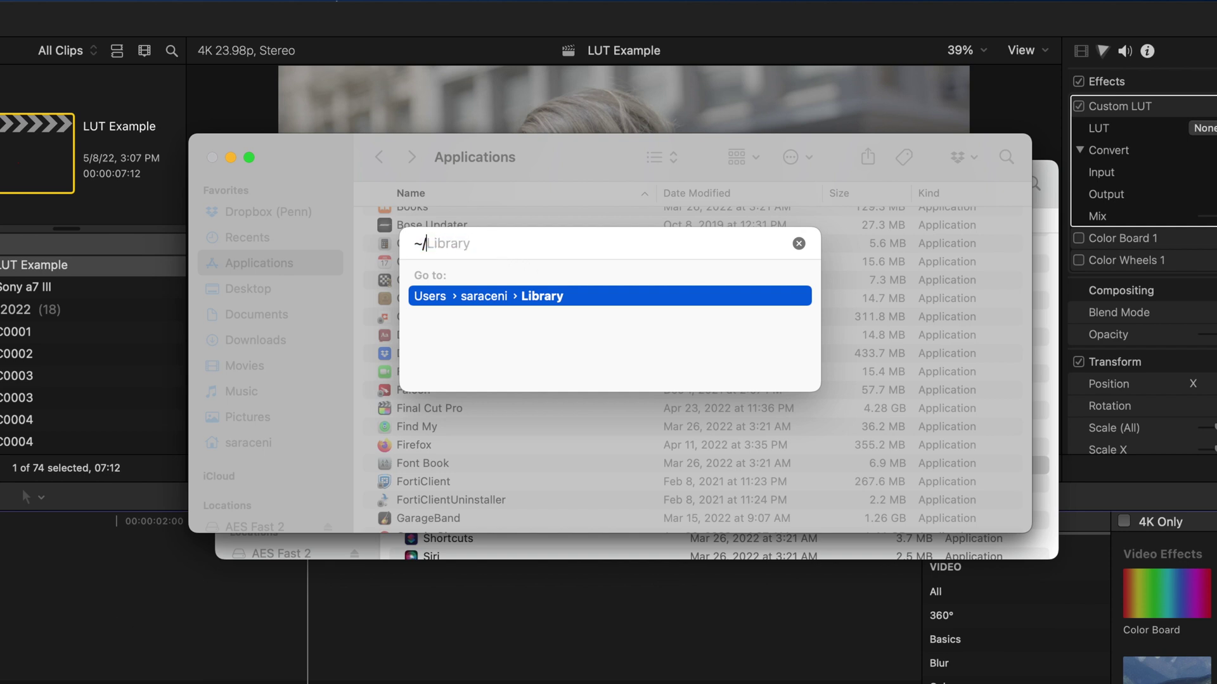
{"action": "key", "text": "BackSpace"}
{"action": "key", "text": "BackSpace"}
{"action": "type", "text": "~/Library/Application"}
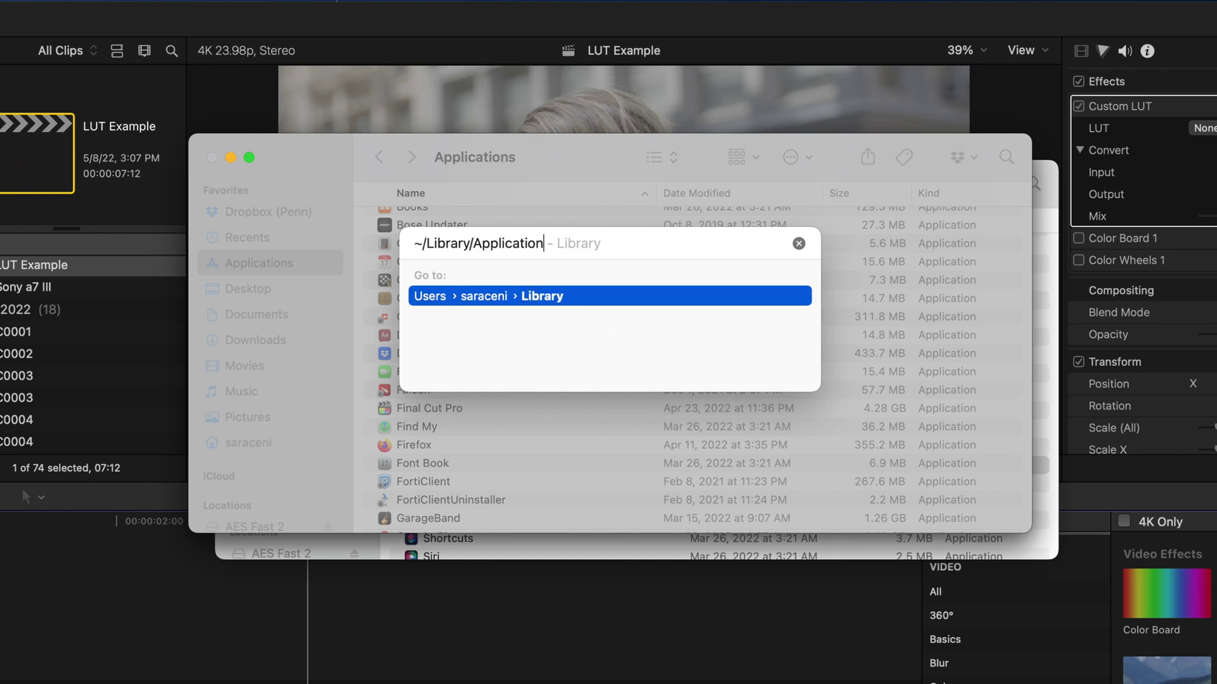
{"action": "type", "text": " Support/ProApps"}
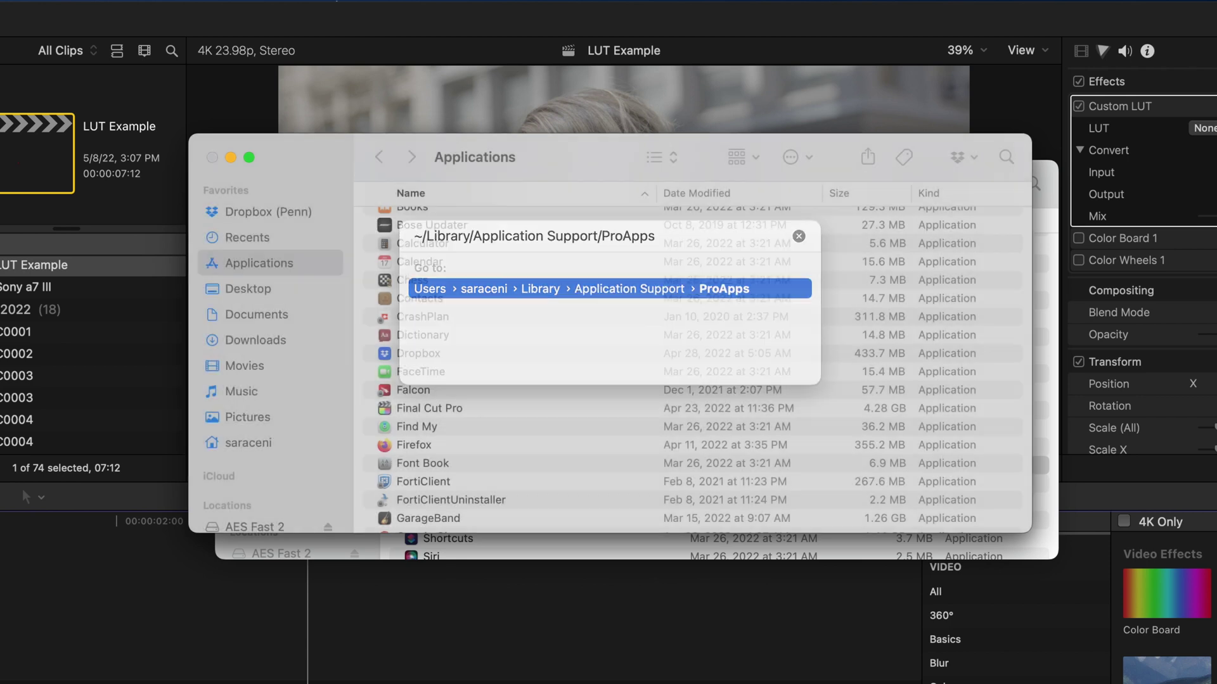
{"action": "key", "text": "Return"}
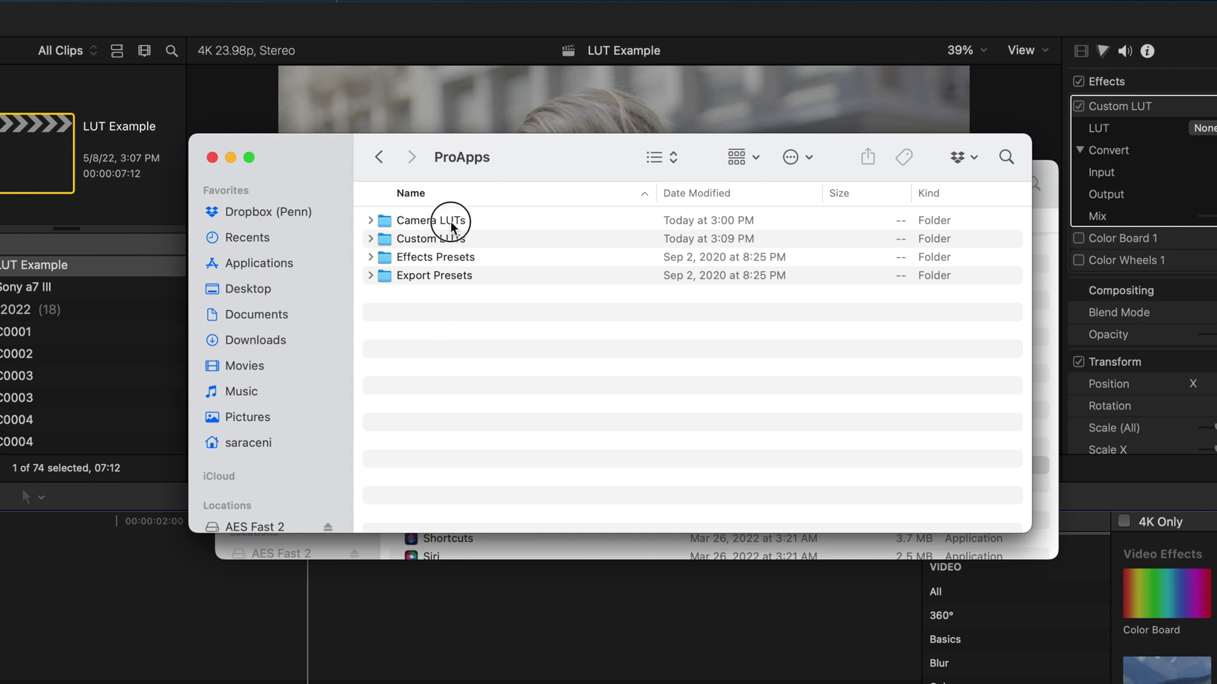
{"action": "double_click", "coordinate": [431, 221]}
{"action": "key", "text": "super+bracketleft"}
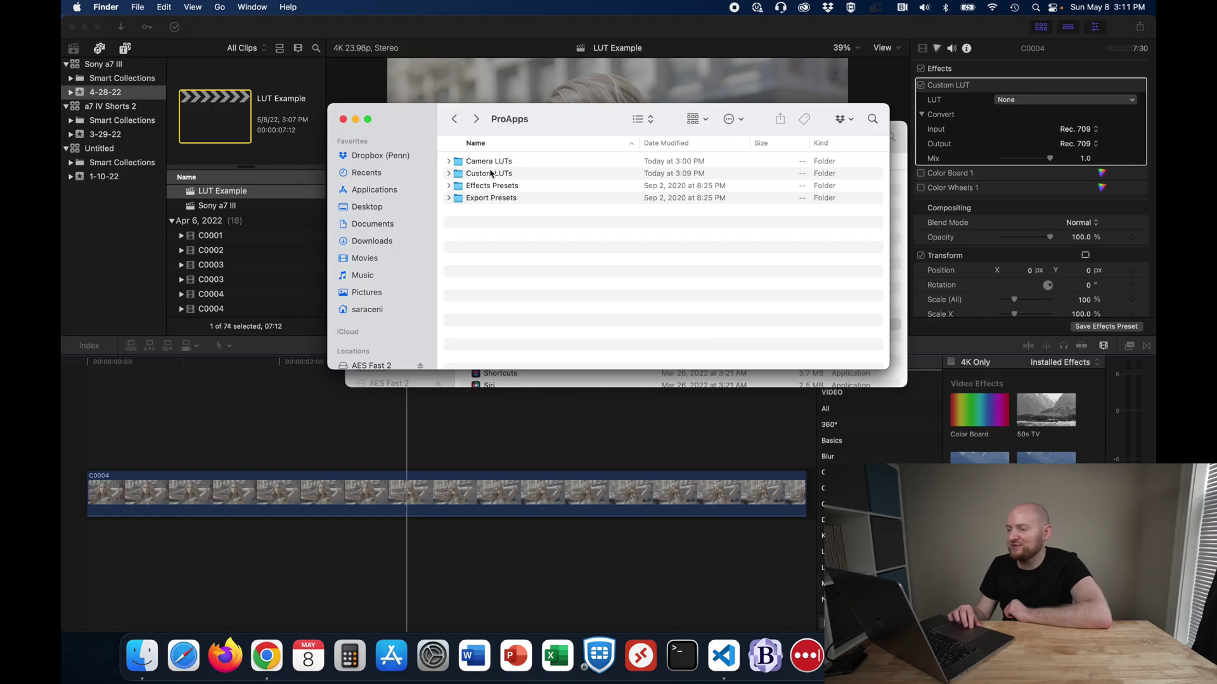
Step: Select and copy all ten items in Desktop > LUTs > LUT Collection
{"action": "double_click", "coordinate": [490, 174]}
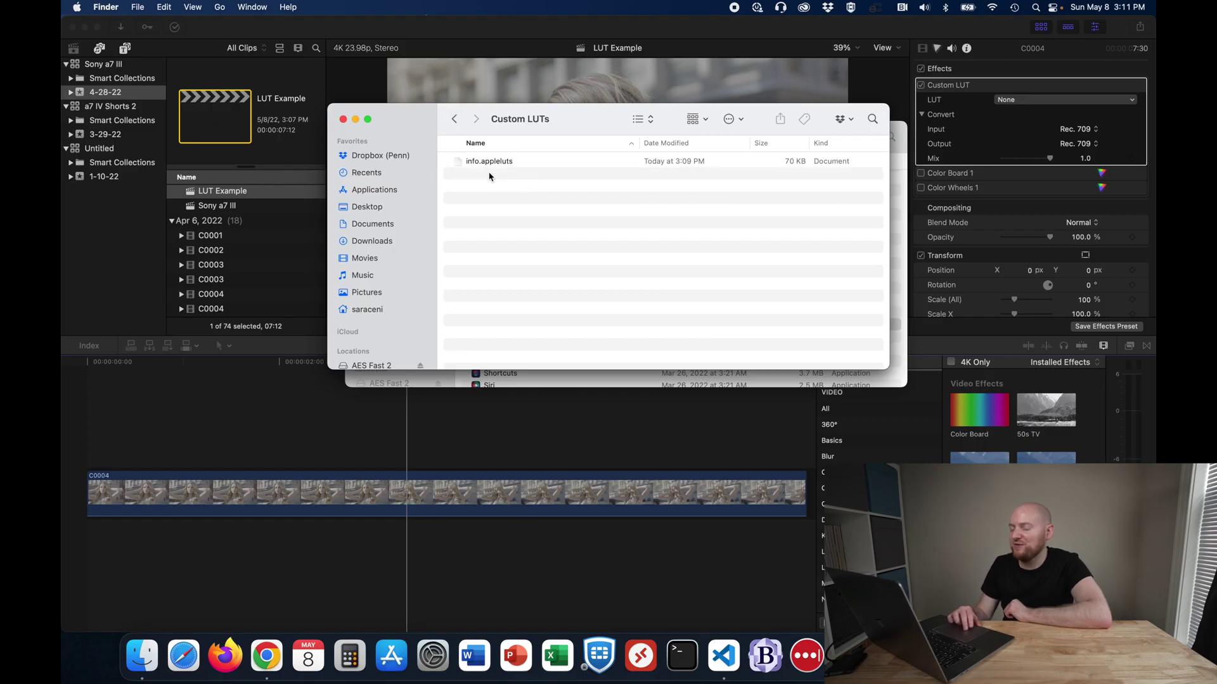
{"action": "left_click", "coordinate": [378, 208]}
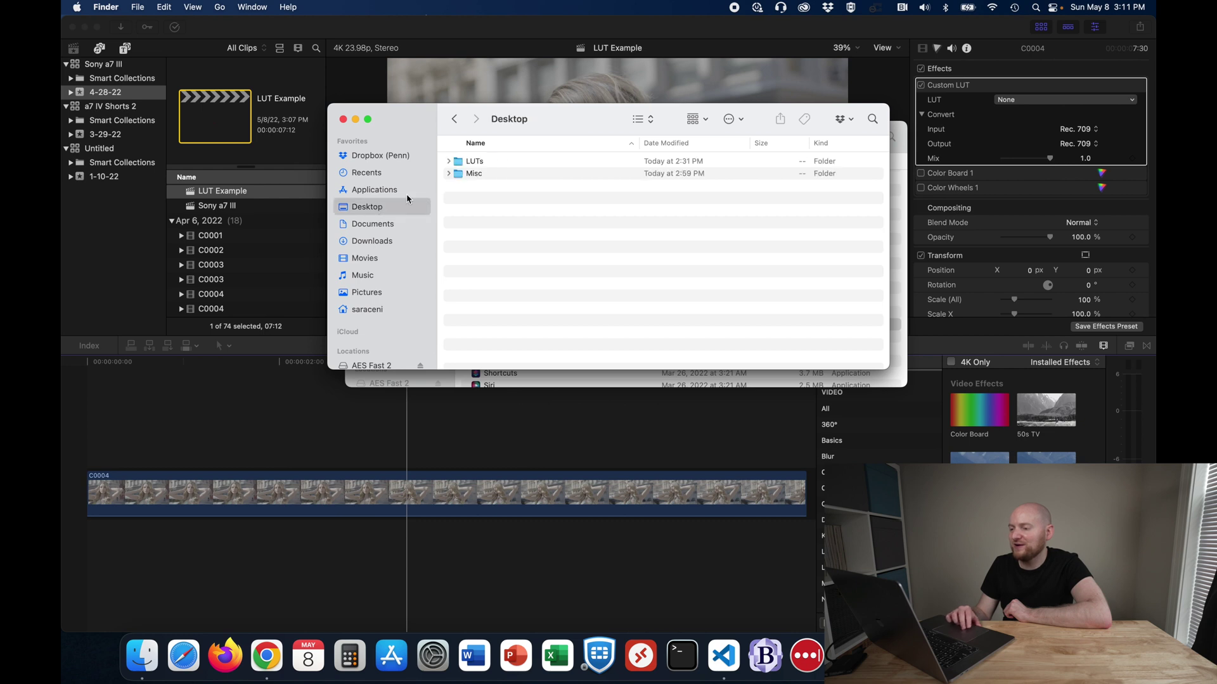
{"action": "double_click", "coordinate": [476, 162]}
{"action": "double_click", "coordinate": [491, 161]}
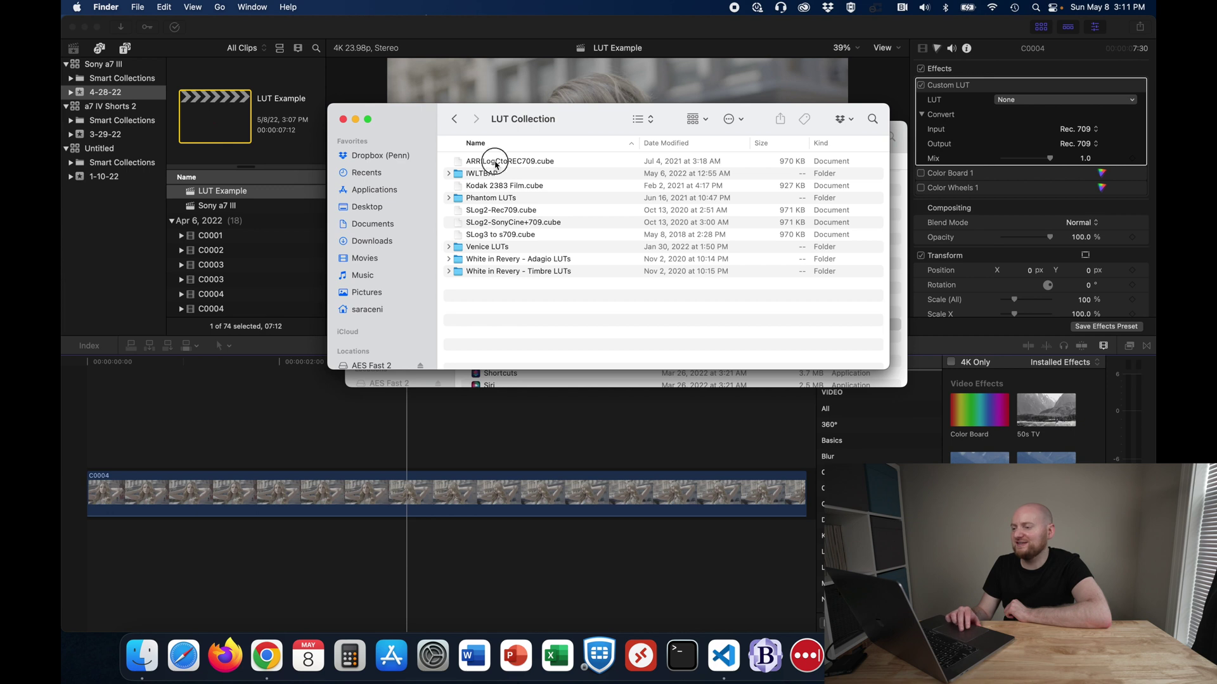
{"action": "left_click", "coordinate": [496, 163]}
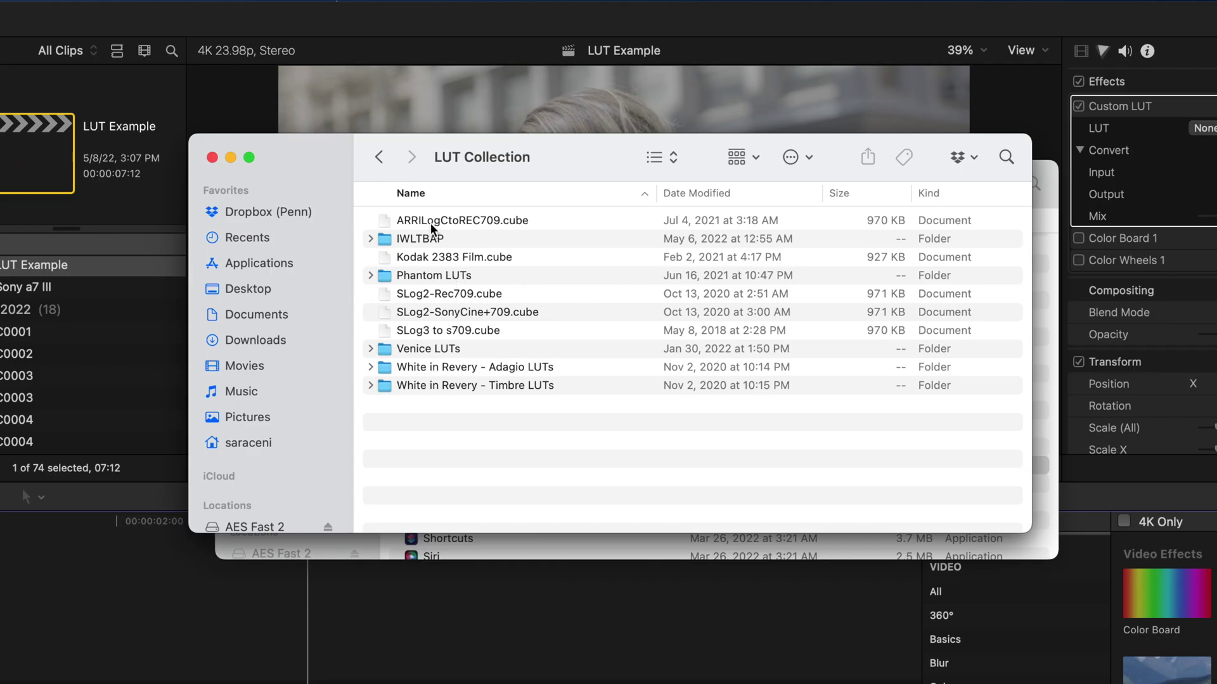
{"action": "left_click", "coordinate": [431, 222]}
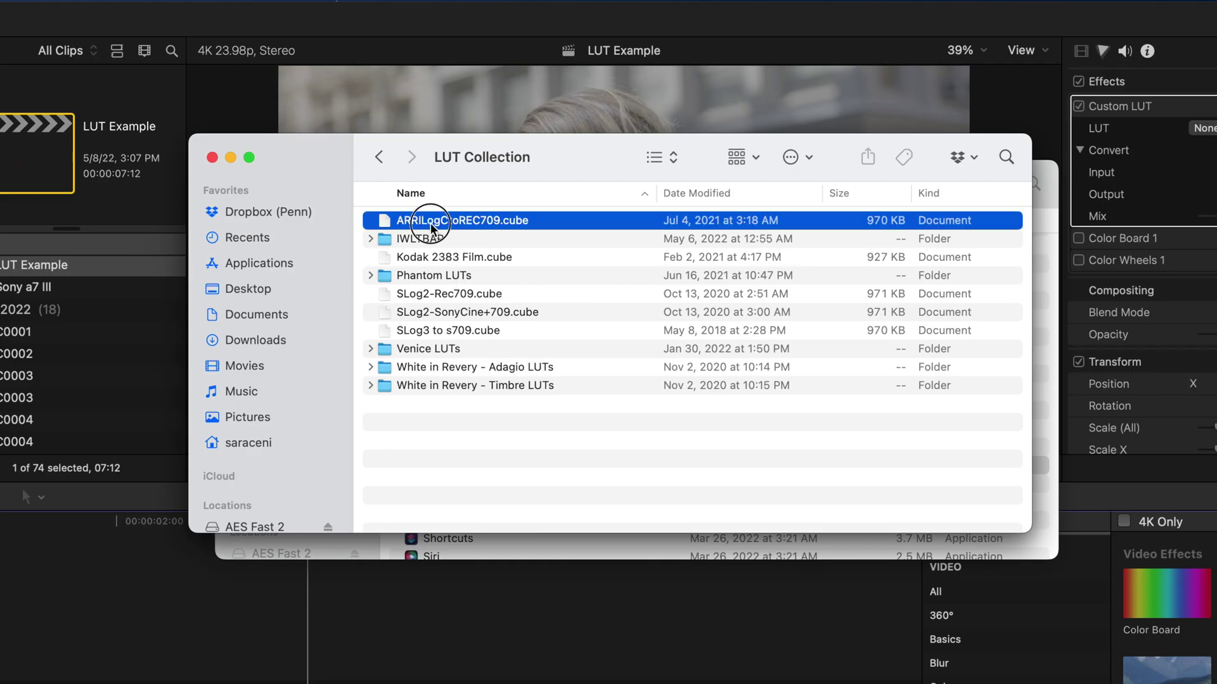
{"action": "left_click", "coordinate": [436, 386], "text": "shift"}
{"action": "right_click", "coordinate": [435, 386]}
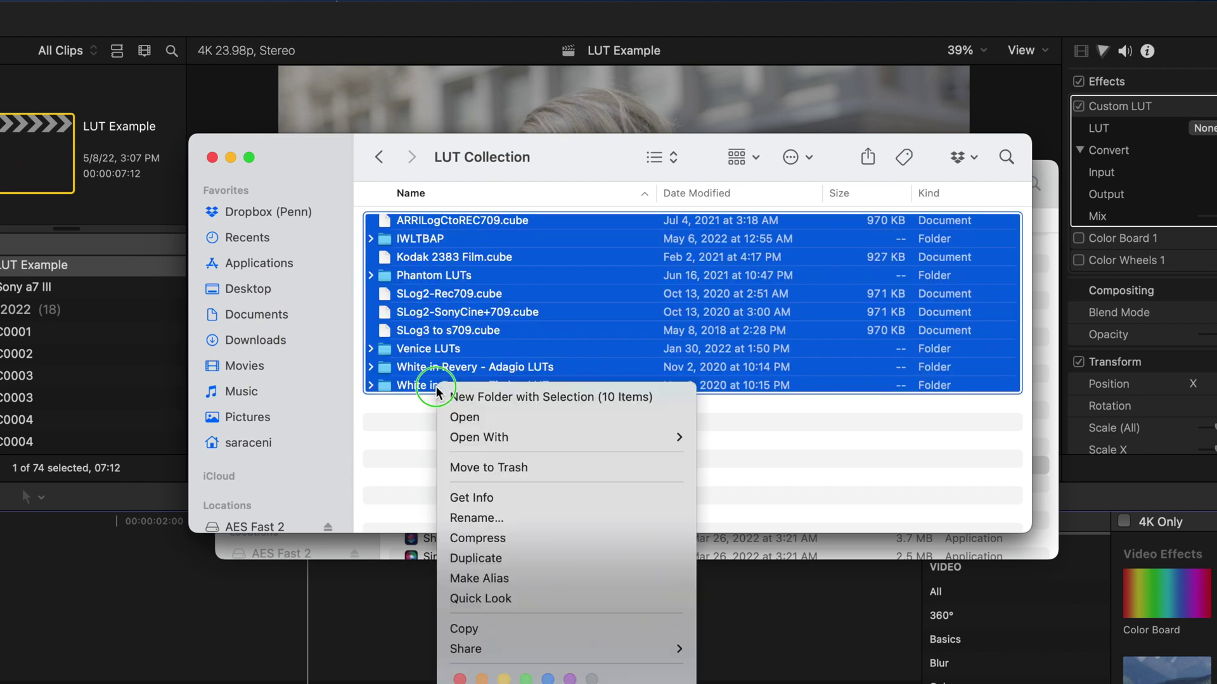
{"action": "left_click", "coordinate": [519, 629]}
{"action": "left_click", "coordinate": [576, 389]}
Step: Paste the copied LUT items into the ProApps Custom LUTs folder
{"action": "key", "text": "super+shift+g"}
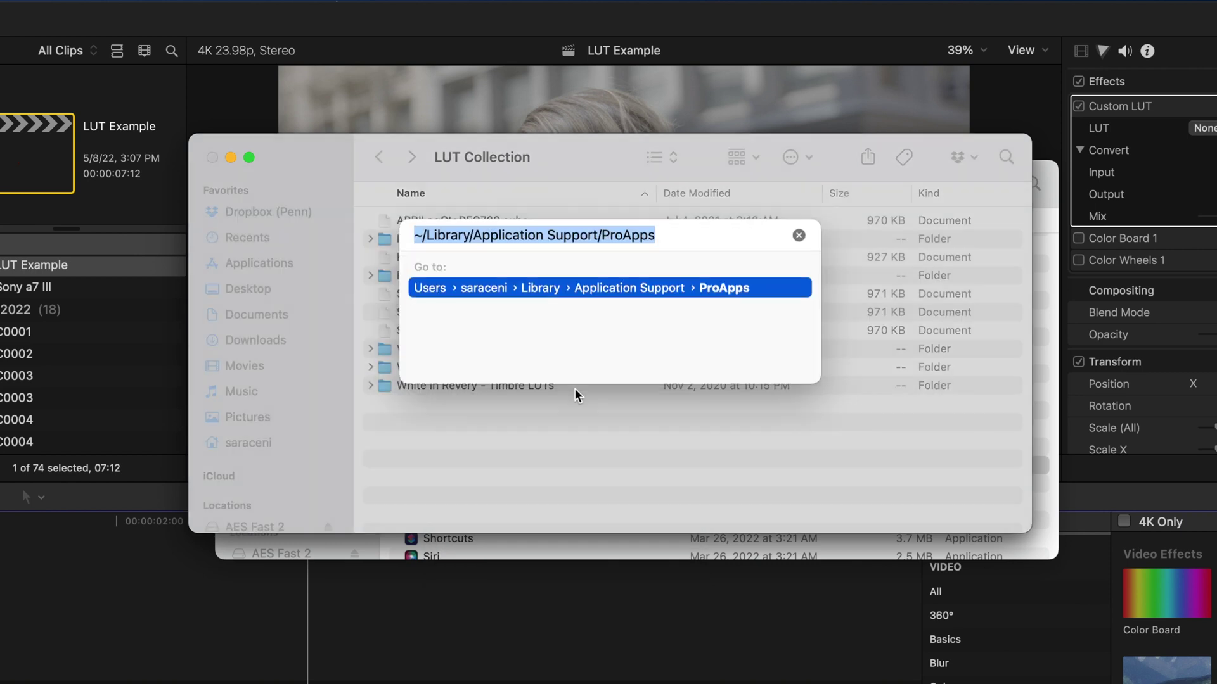
{"action": "key", "text": "Return"}
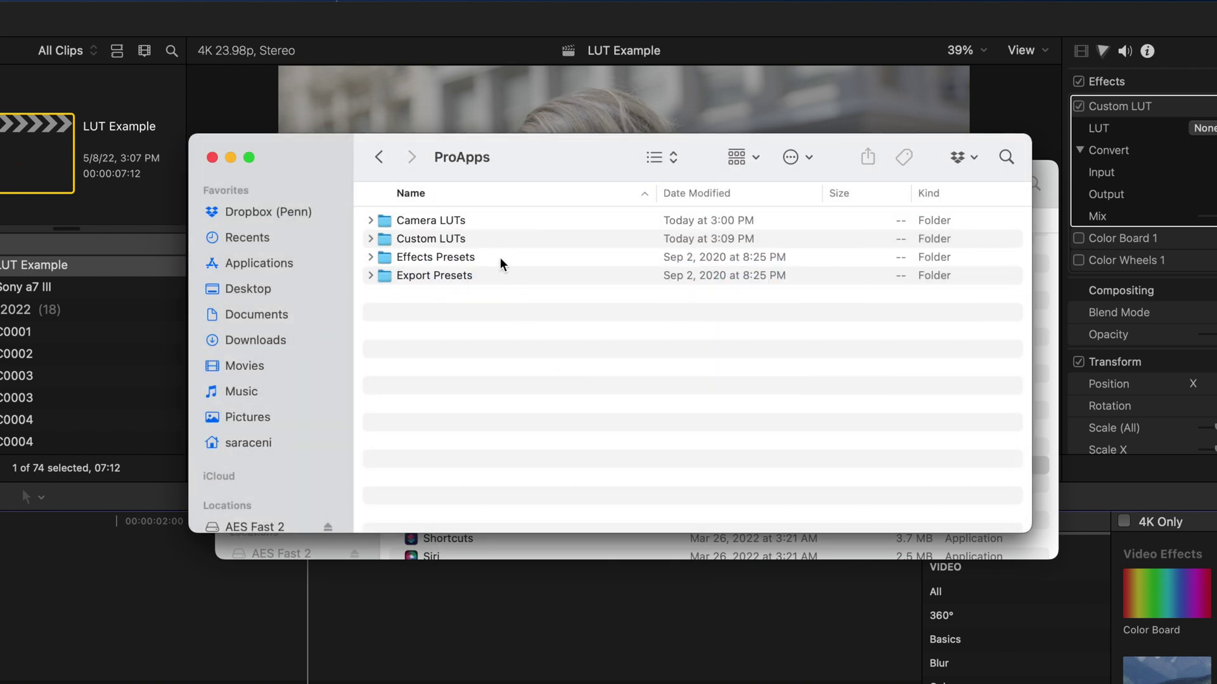
{"action": "double_click", "coordinate": [435, 239]}
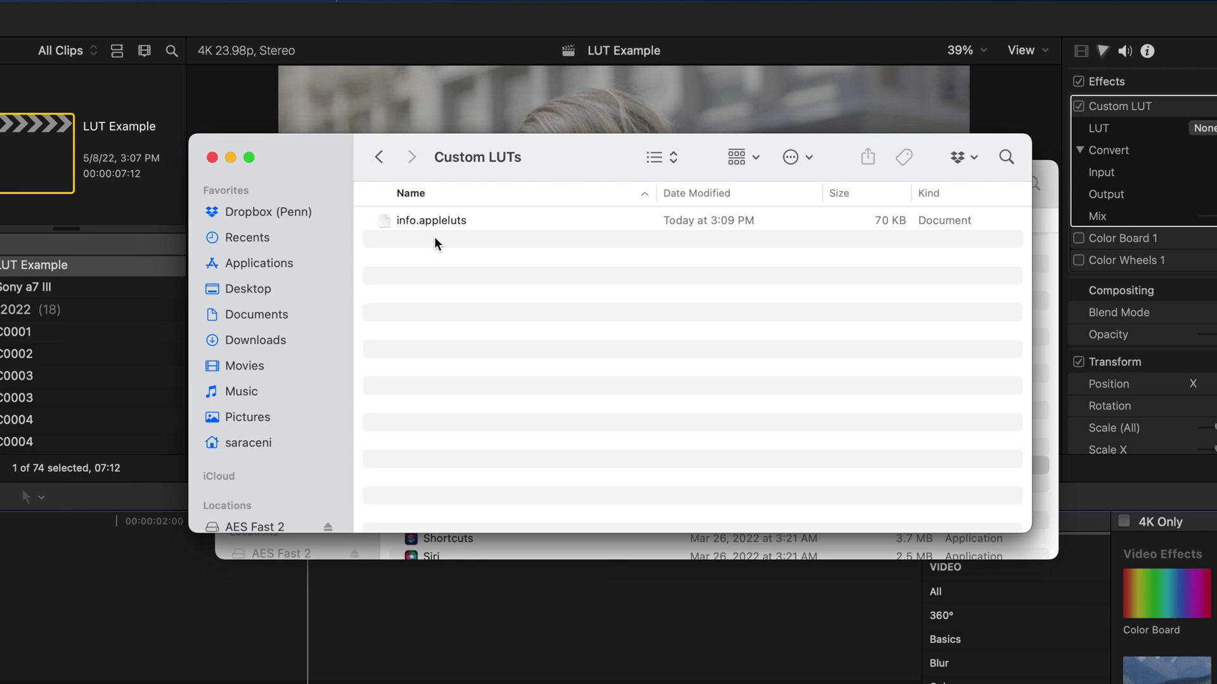
{"action": "key", "text": "super+v"}
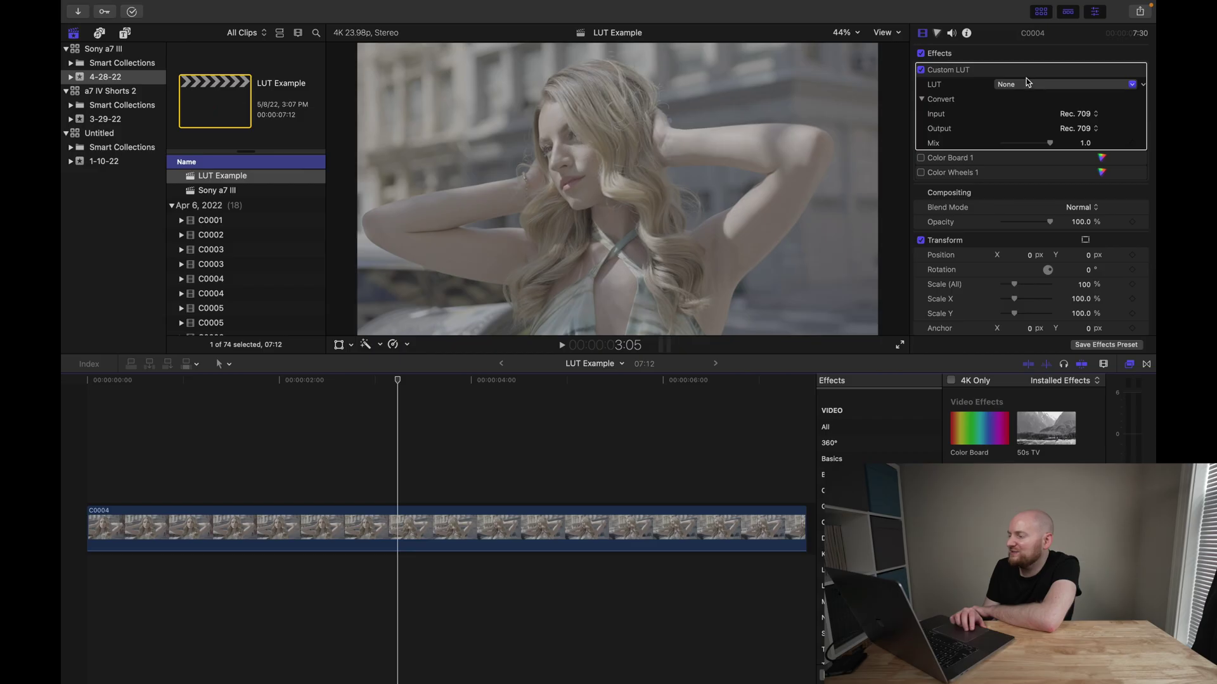
Step: Apply Phantom LUTs > Arri Ice Blue A7s3 as C0004's Custom LUT, then view its info metadata
{"action": "left_click", "coordinate": [1024, 87]}
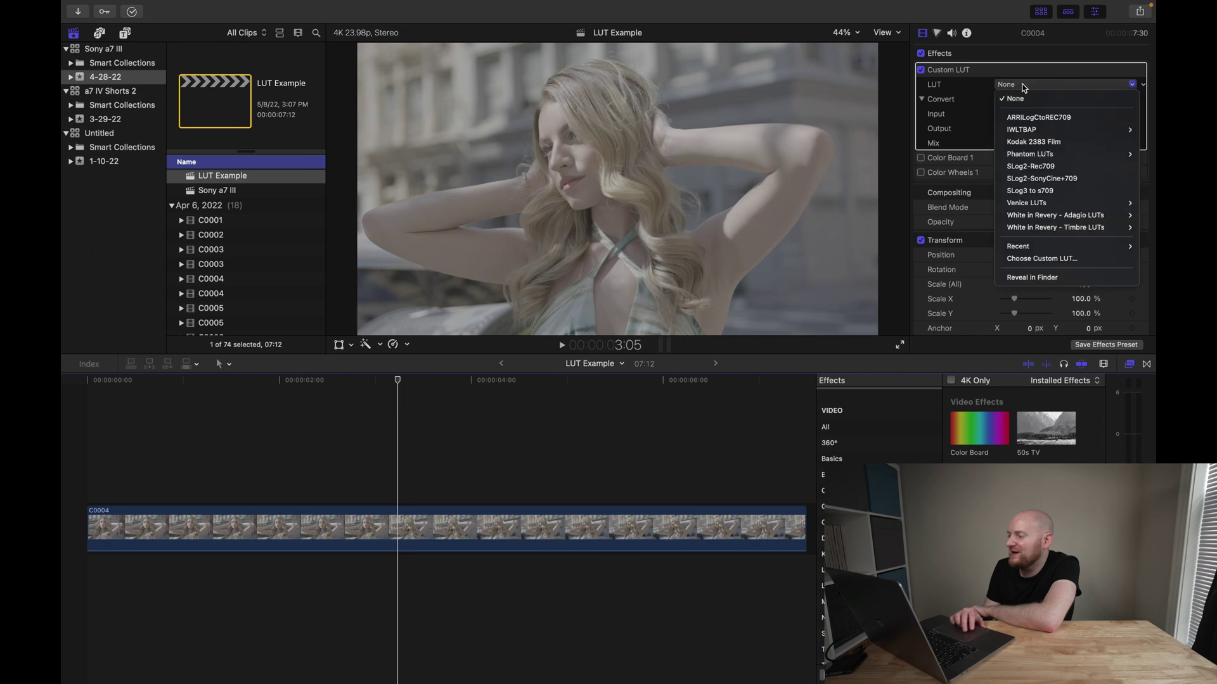
{"action": "mouse_move", "coordinate": [1043, 155]}
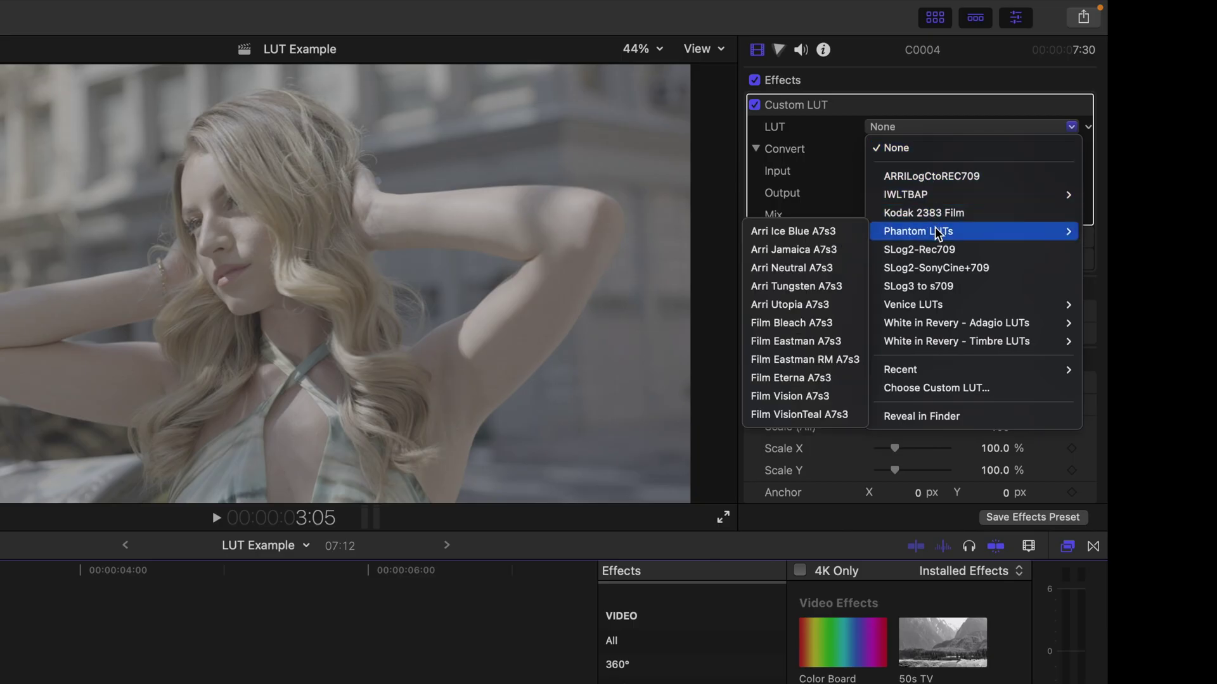
{"action": "left_click", "coordinate": [839, 232]}
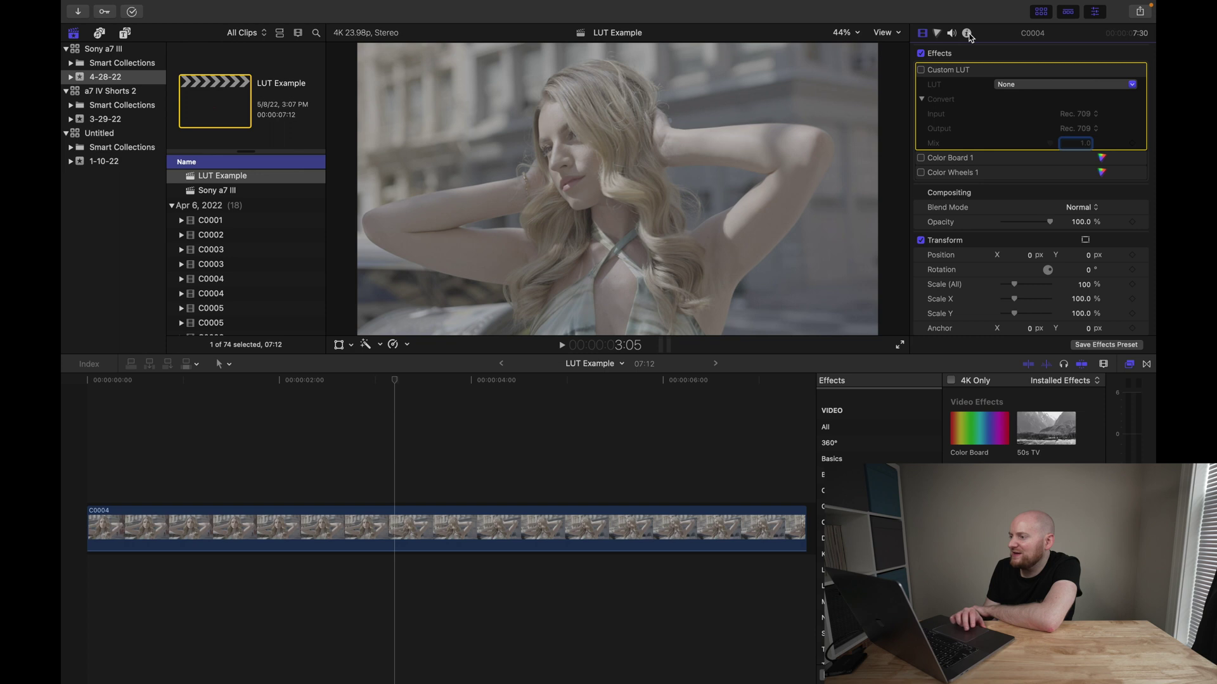
{"action": "left_click", "coordinate": [824, 50]}
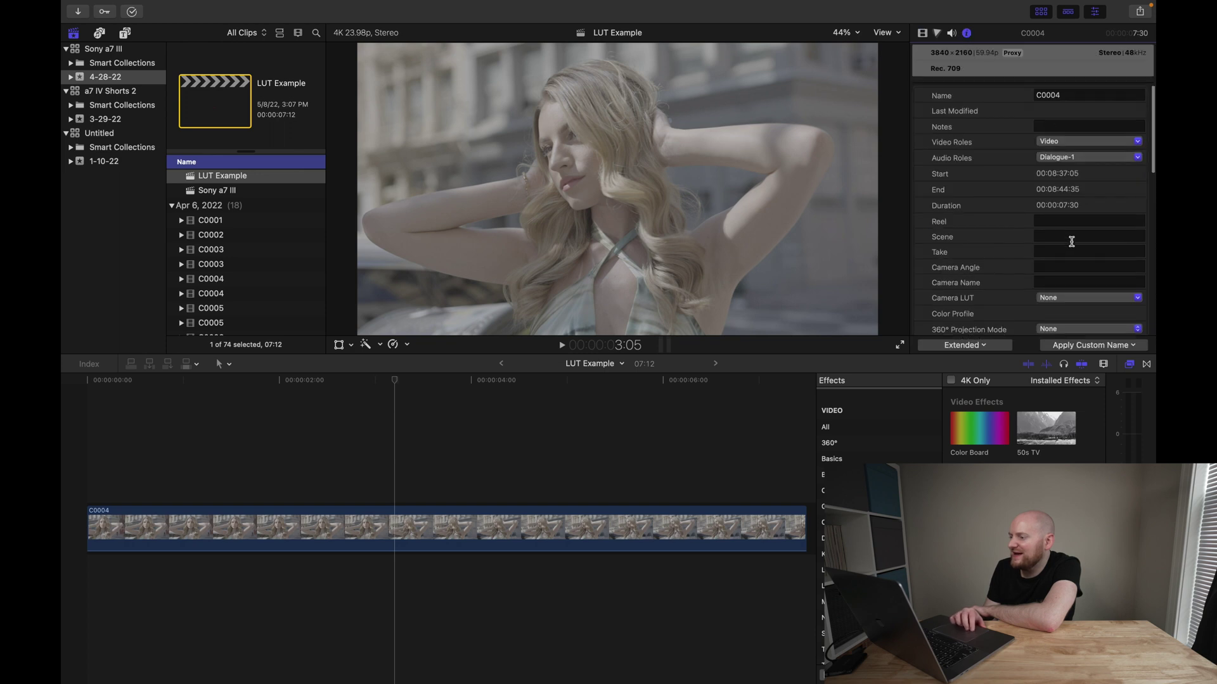
Step: Set C0004's Camera LUT to Sony S-Log3/S-Gamut3.Cine
{"action": "scroll", "coordinate": [1069, 238], "scroll_direction": "down", "scroll_amount": 3}
{"action": "left_click", "coordinate": [1068, 263]}
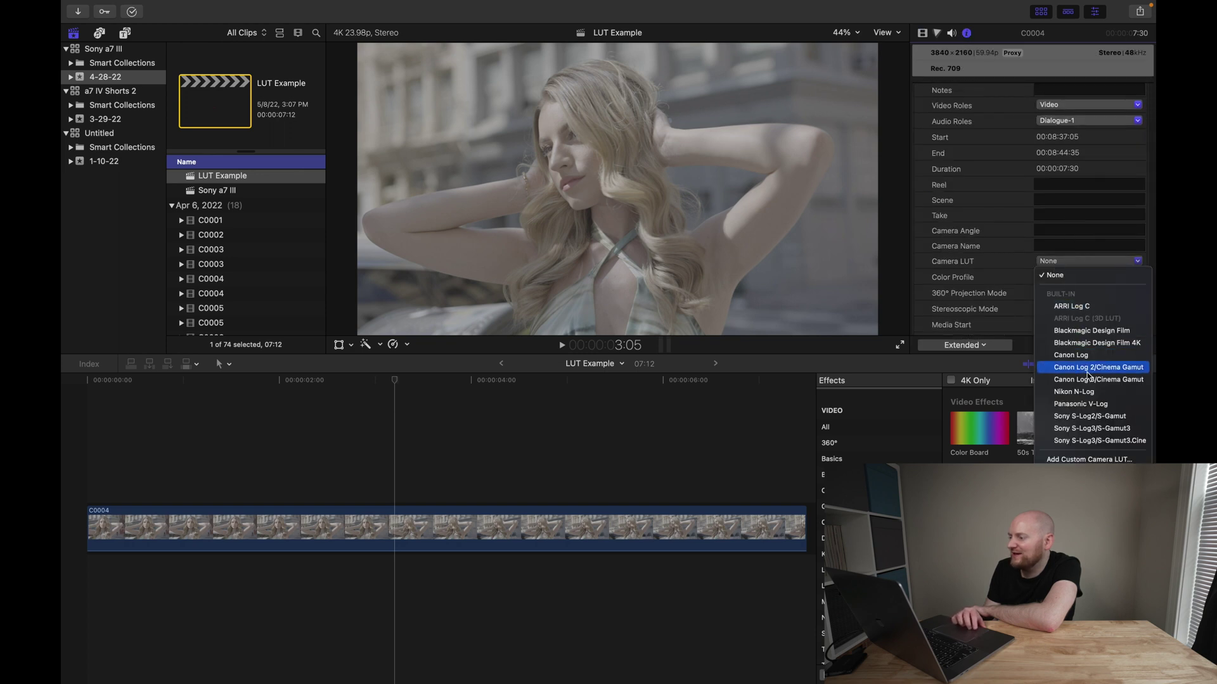
{"action": "left_click", "coordinate": [1091, 442]}
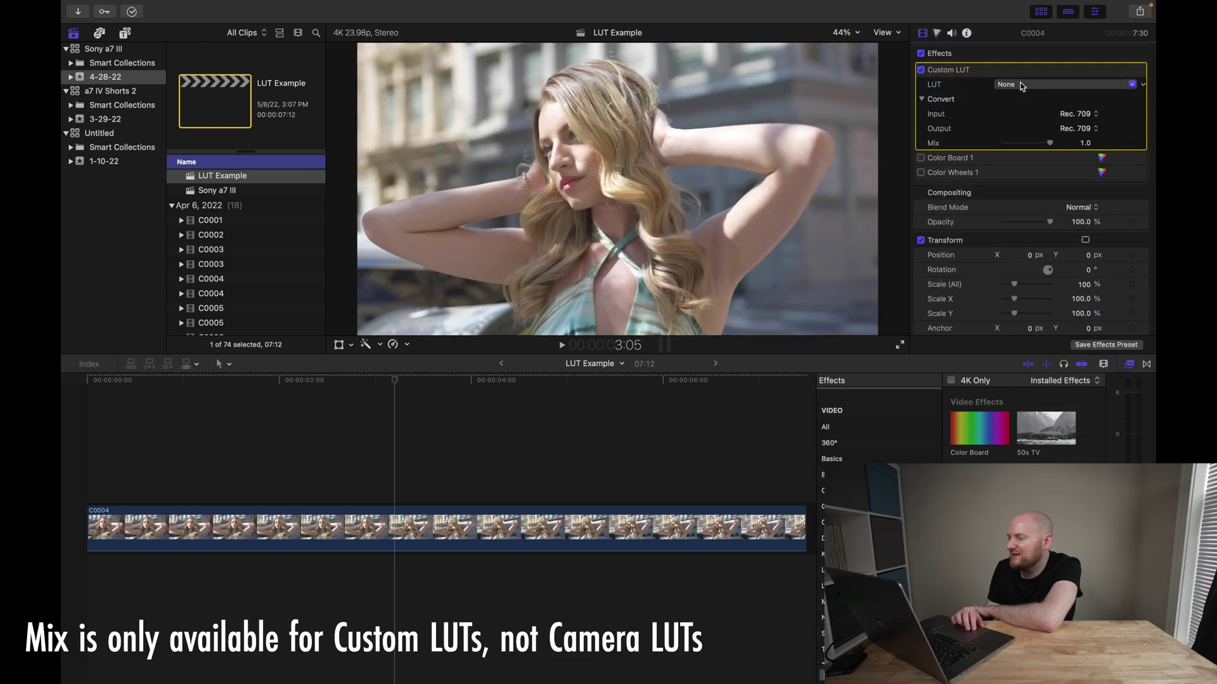
Step: Choose Kodak 2383 Film as the Custom LUT and lower its Mix to 0.43
{"action": "left_click", "coordinate": [1021, 84]}
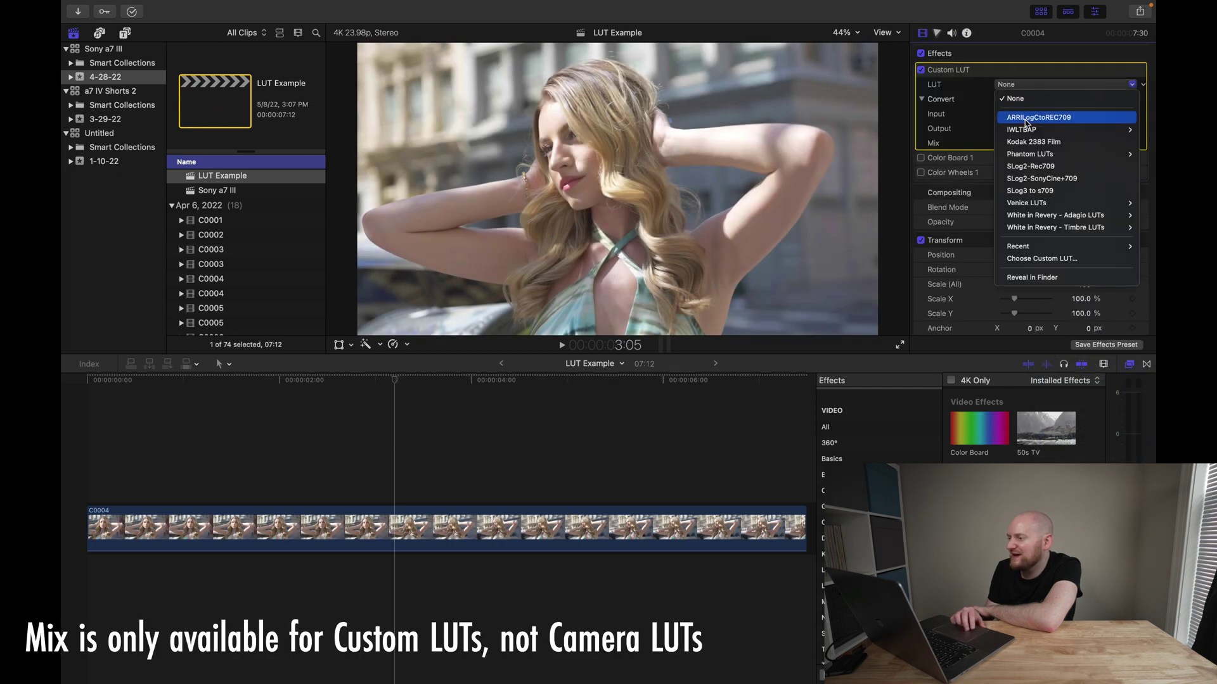
{"action": "left_click", "coordinate": [1025, 143]}
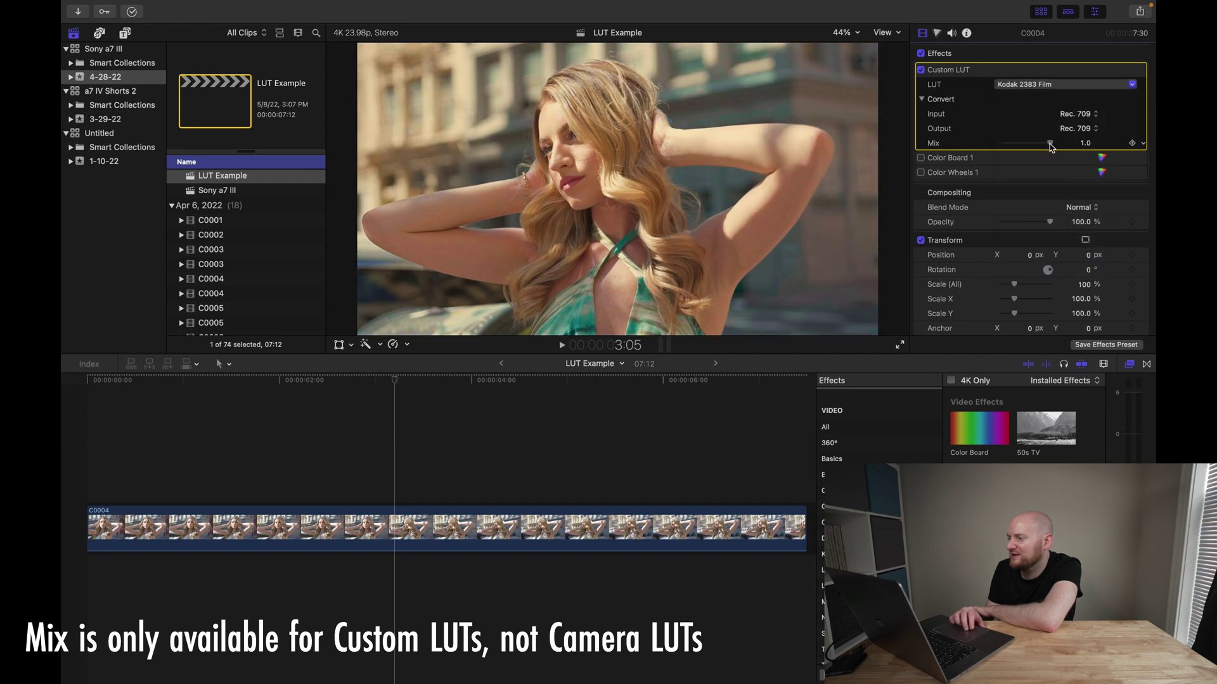
{"action": "left_click_drag", "start_coordinate": [1050, 145], "coordinate": [1036, 146]}
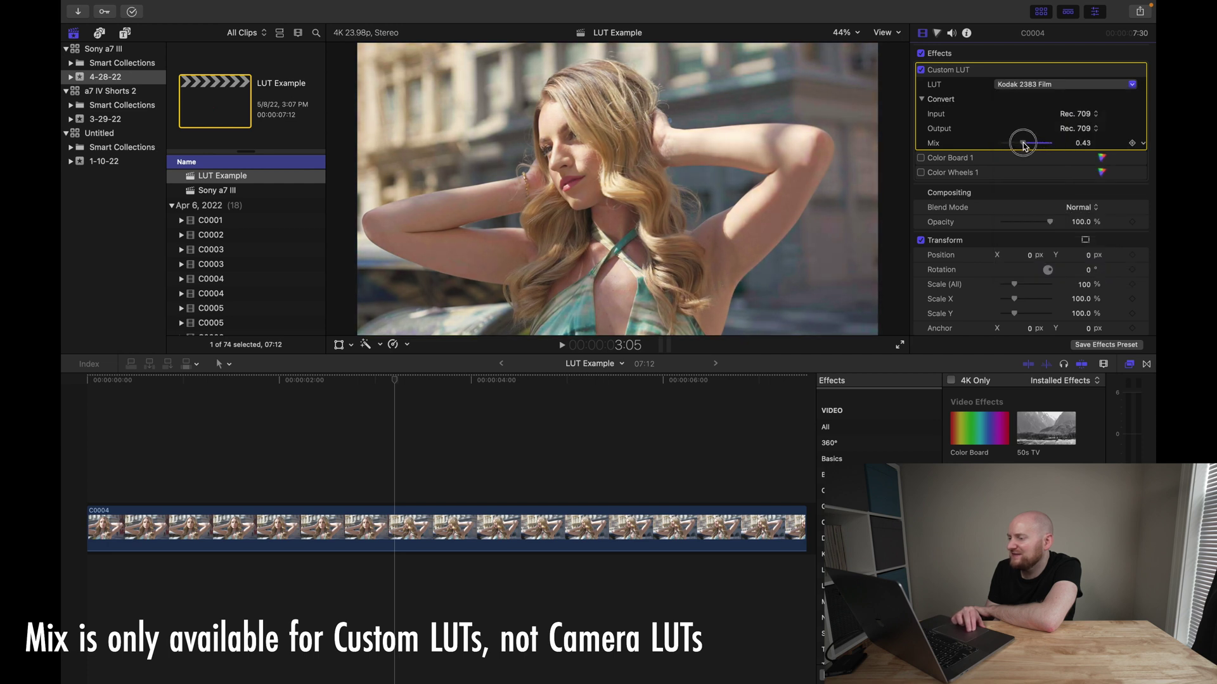